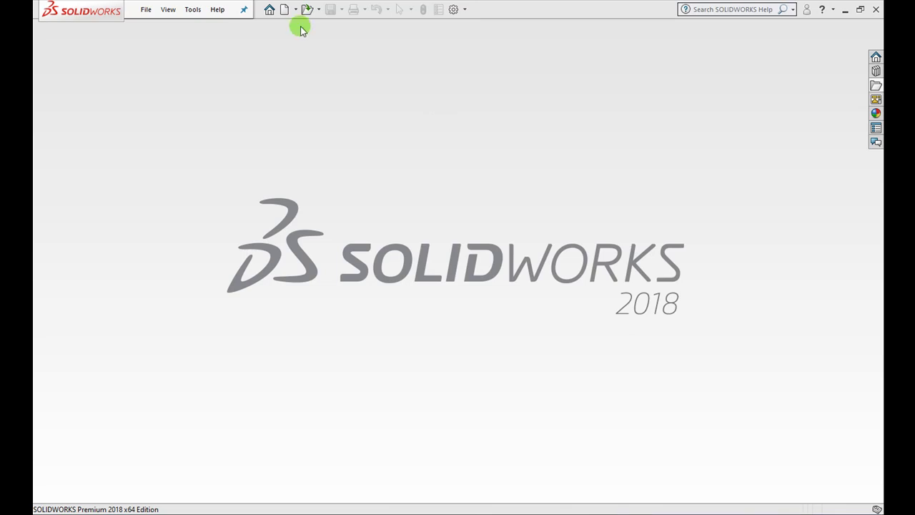
# Create a new blank part document from the Part template.
pyautogui.click(304, 25)
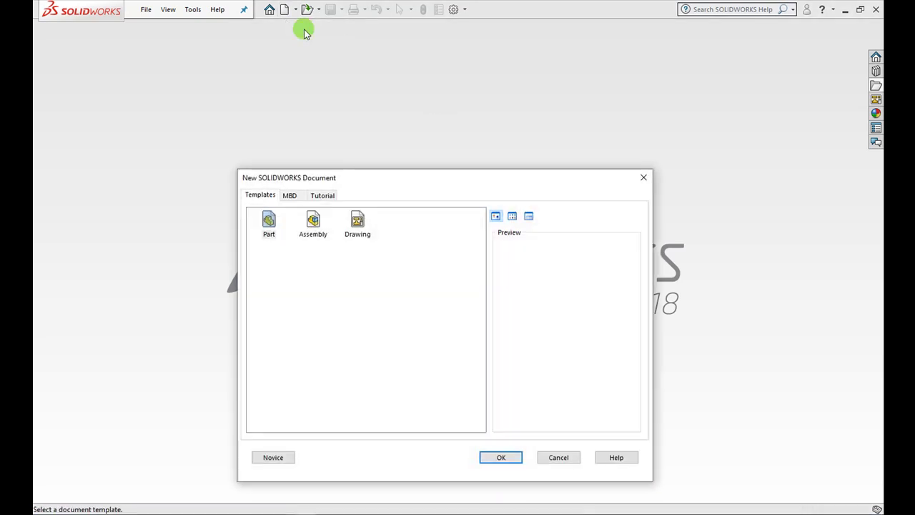
pyautogui.click(494, 459)
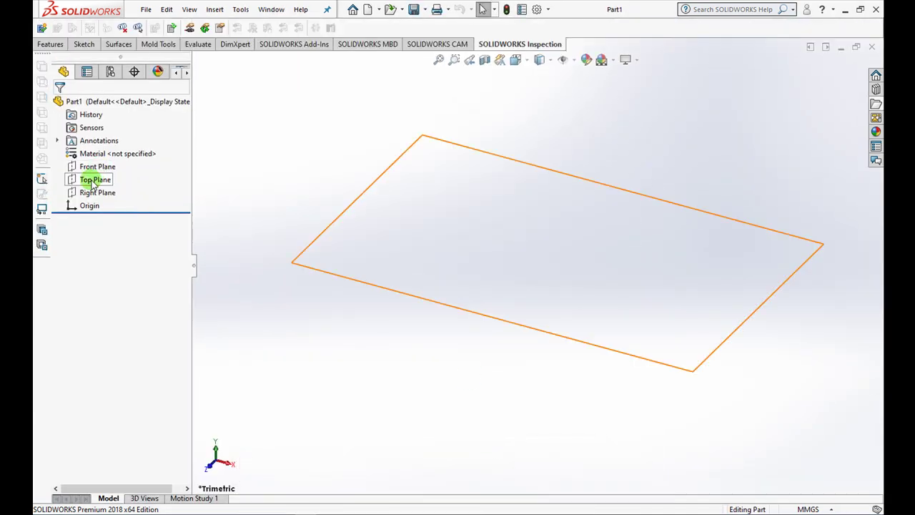
# Start an Extruded Boss/Base sketch on the Top Plane and draw a center rectangle from the origin.
pyautogui.click(92, 181)
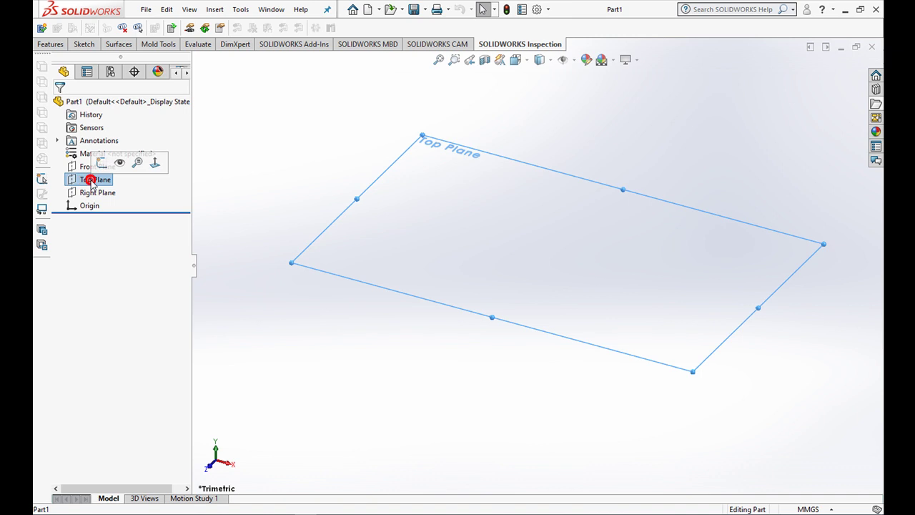
pyautogui.click(51, 45)
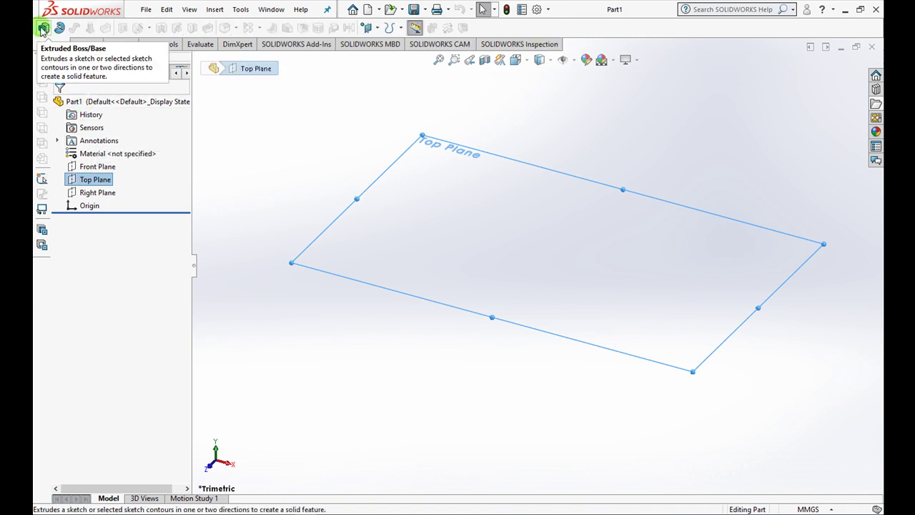
pyautogui.click(43, 29)
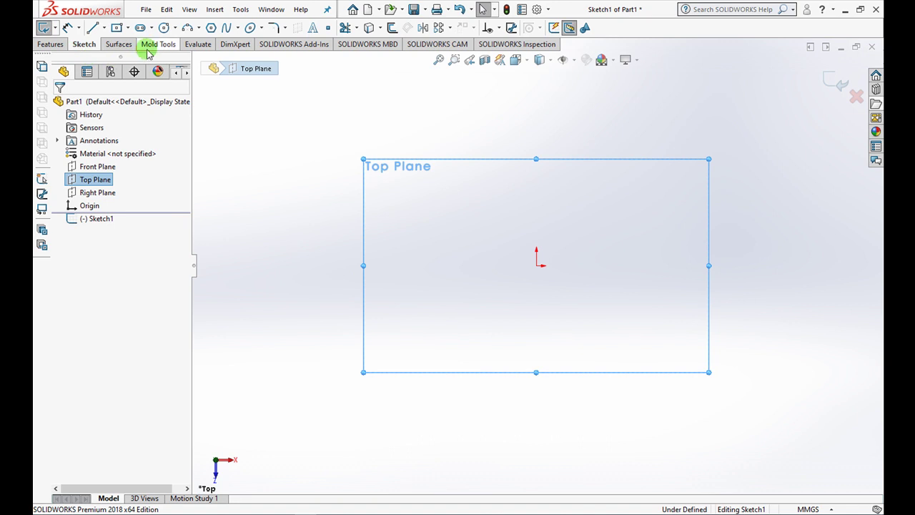
pyautogui.click(127, 28)
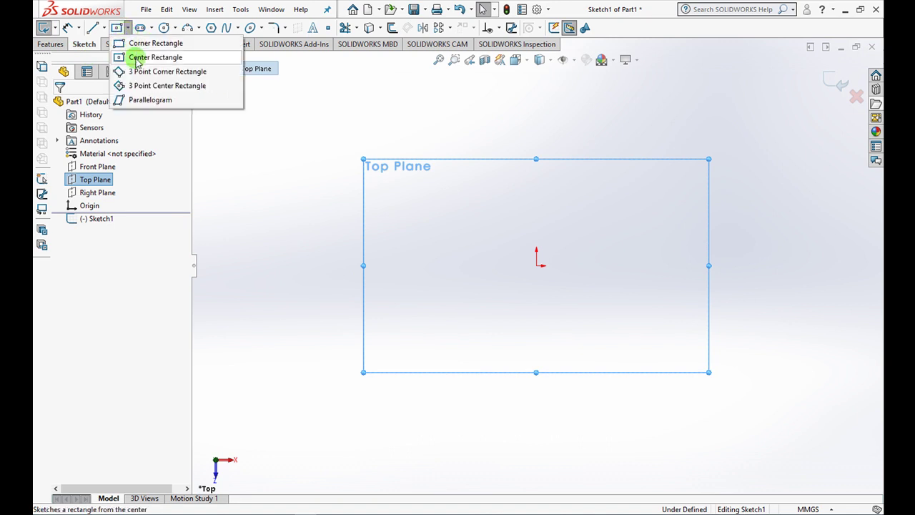
pyautogui.click(138, 58)
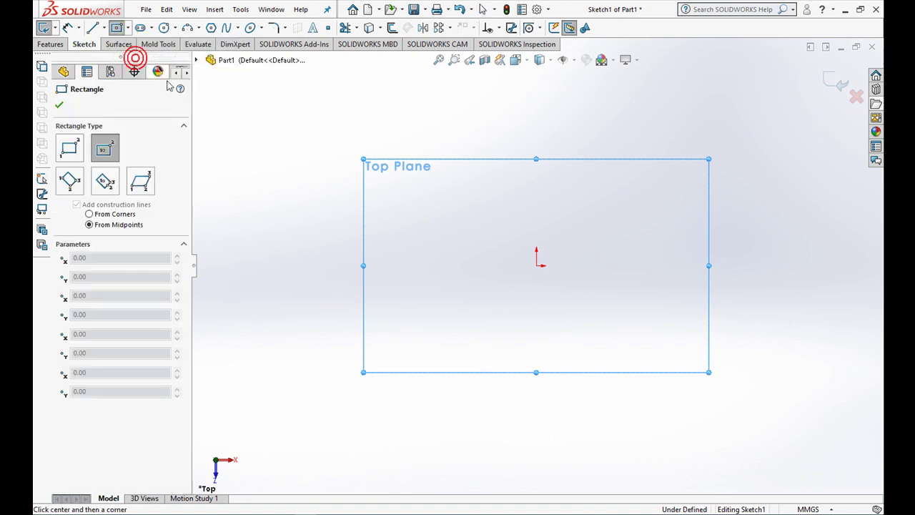
pyautogui.click(536, 265)
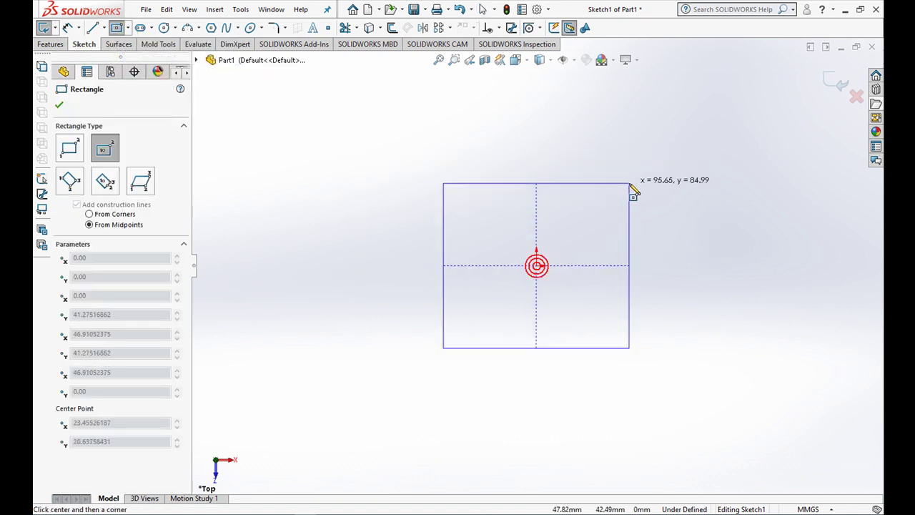
pyautogui.click(728, 71)
pyautogui.press('f')
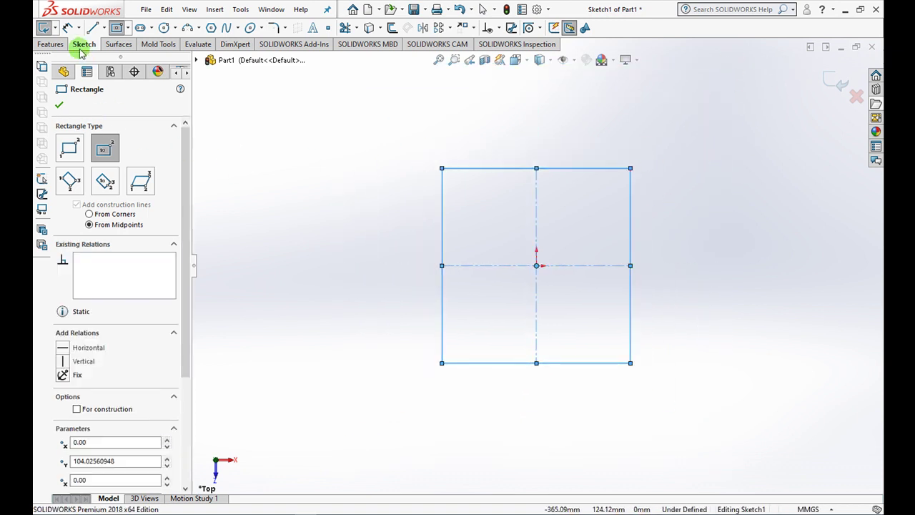
# Dimension the rectangle's top and left sides to 200 mm each.
pyautogui.click(68, 30)
pyautogui.click(517, 169)
pyautogui.click(534, 132)
pyautogui.write('200')
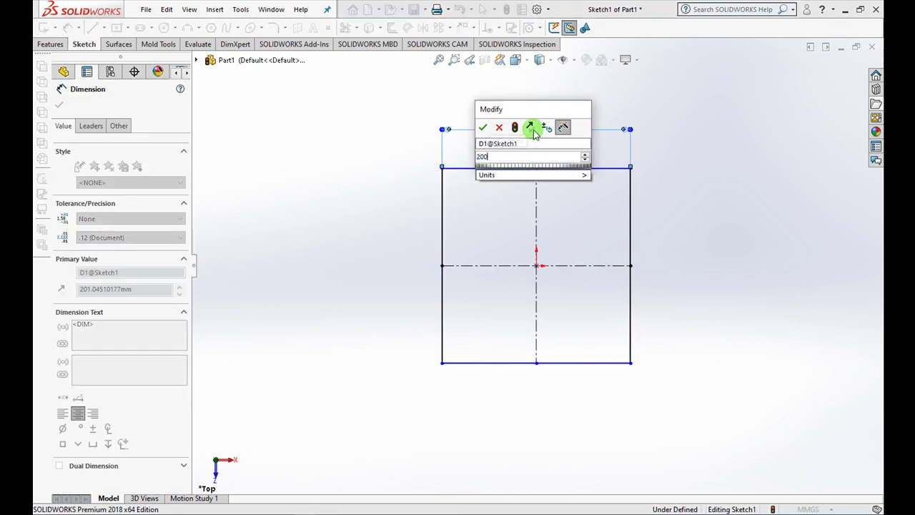
pyautogui.click(483, 128)
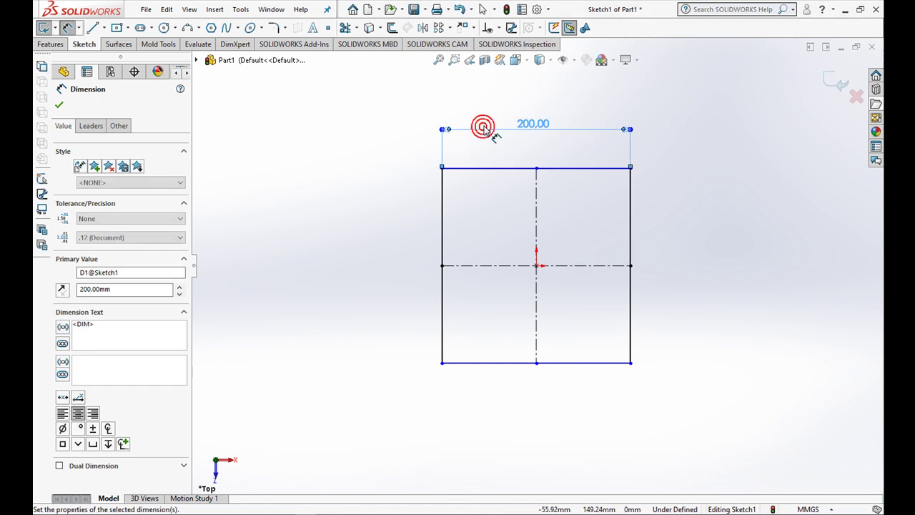
pyautogui.click(441, 198)
pyautogui.click(395, 250)
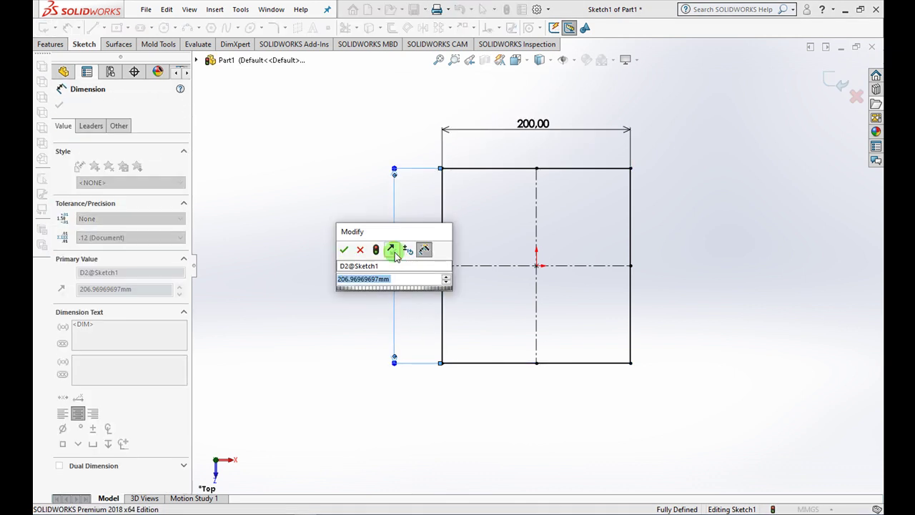
pyautogui.write('200')
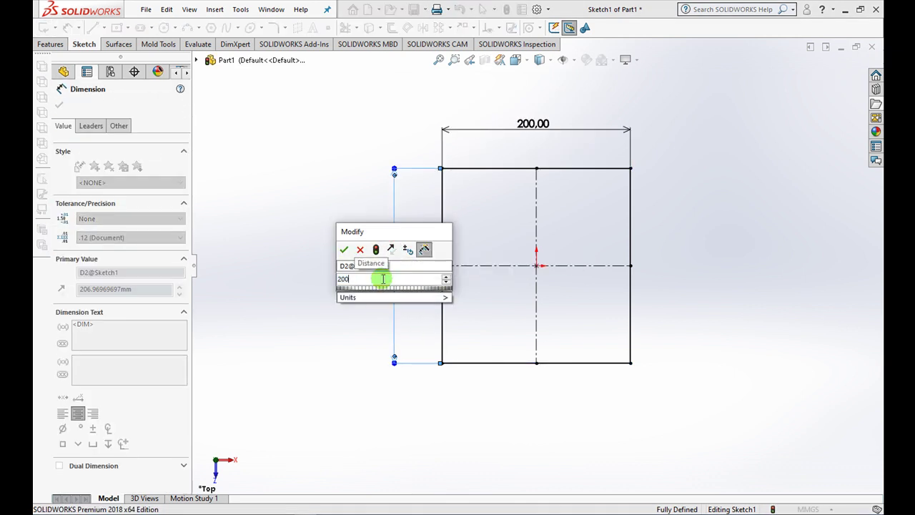
pyautogui.click(344, 248)
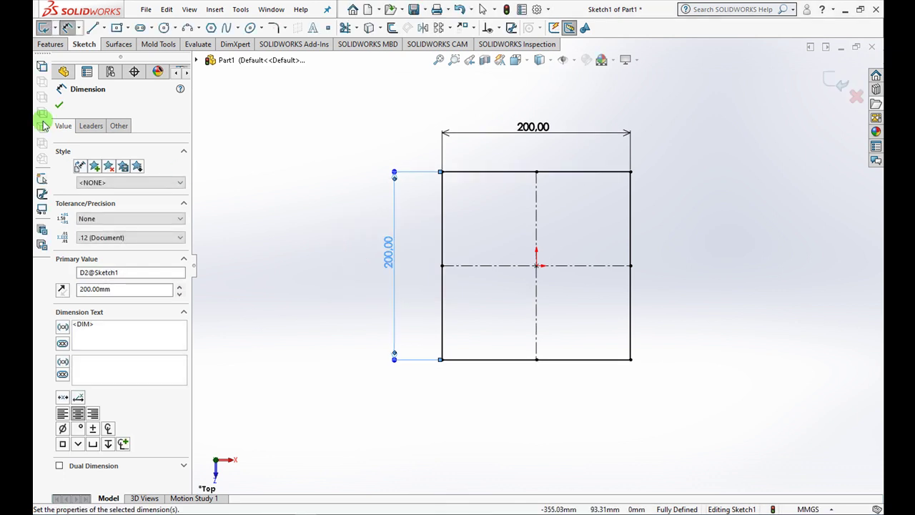
pyautogui.click(59, 105)
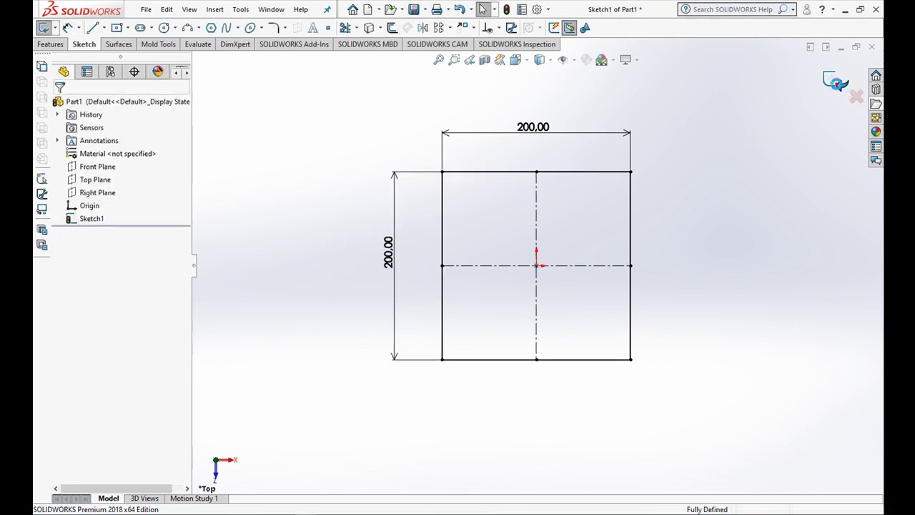
# Set the extrusion depth to 250 mm.
pyautogui.scroll(-3, 701, 331)
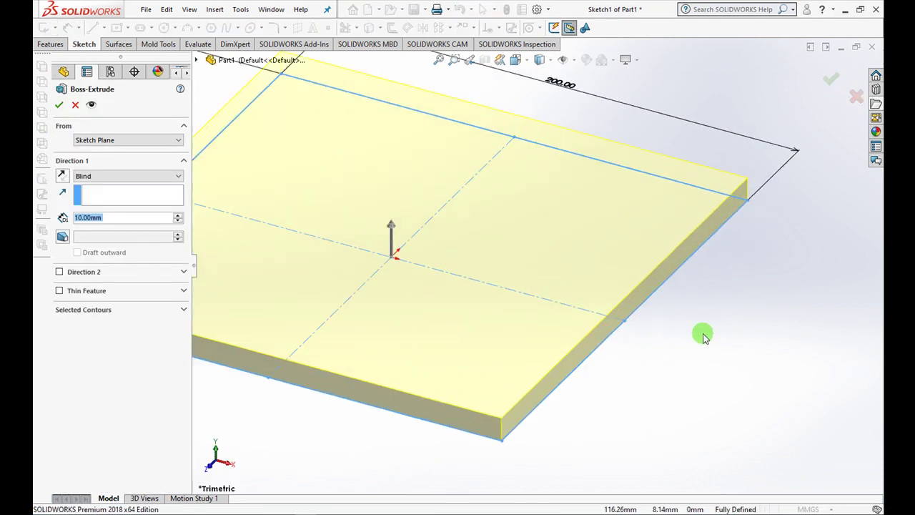
pyautogui.scroll(4, 701, 331)
pyautogui.scroll(3, 626, 287)
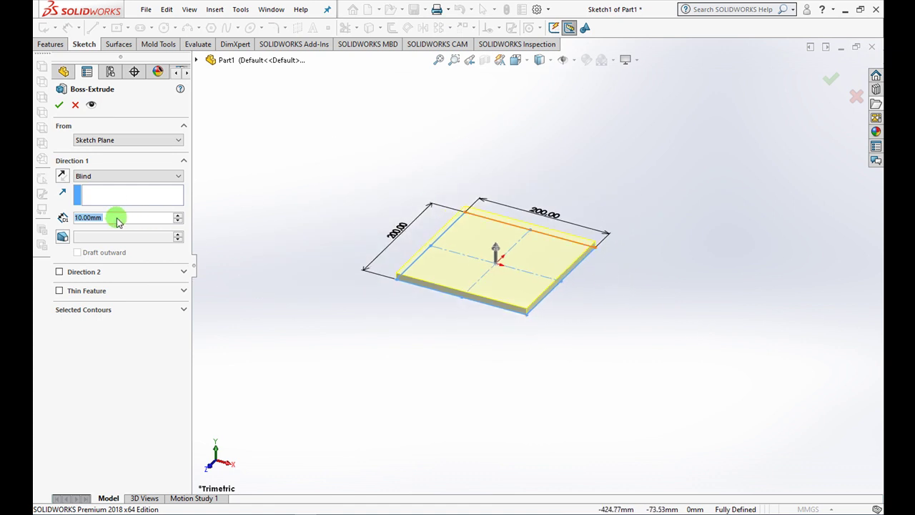
pyautogui.write('2')
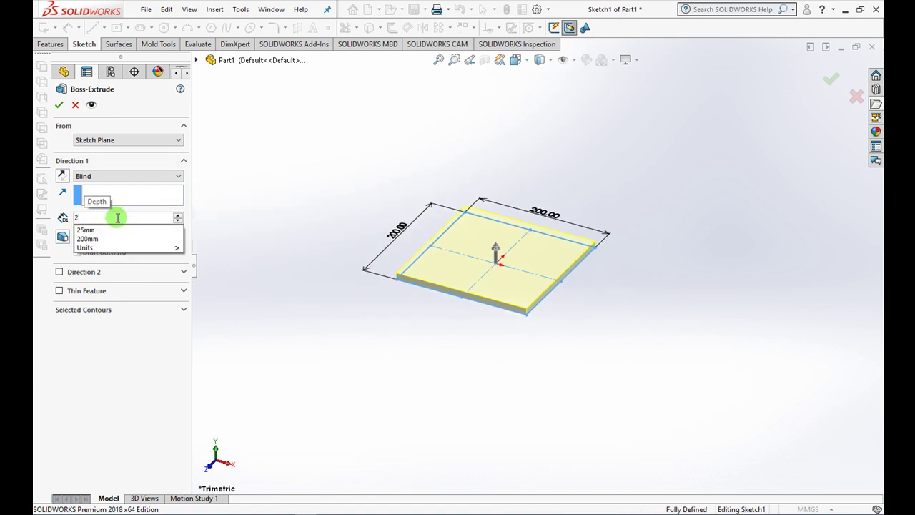
pyautogui.write('50')
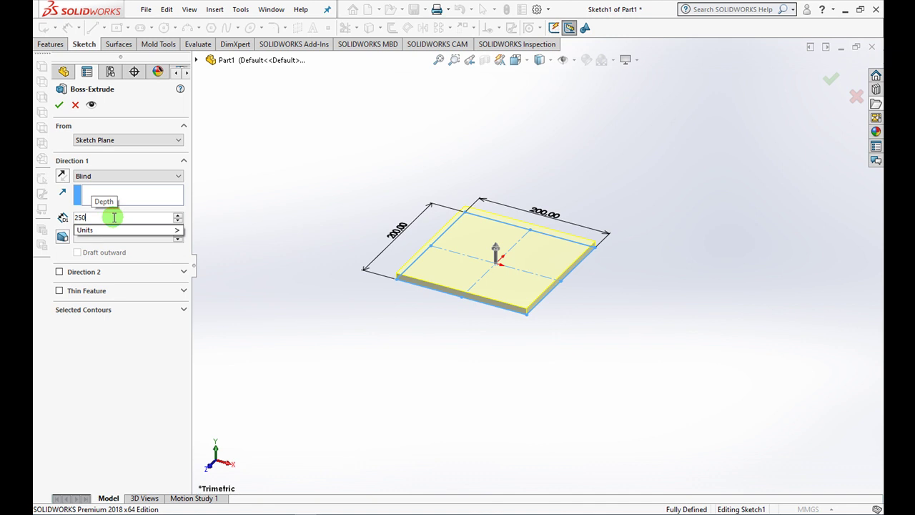
pyautogui.press('Return')
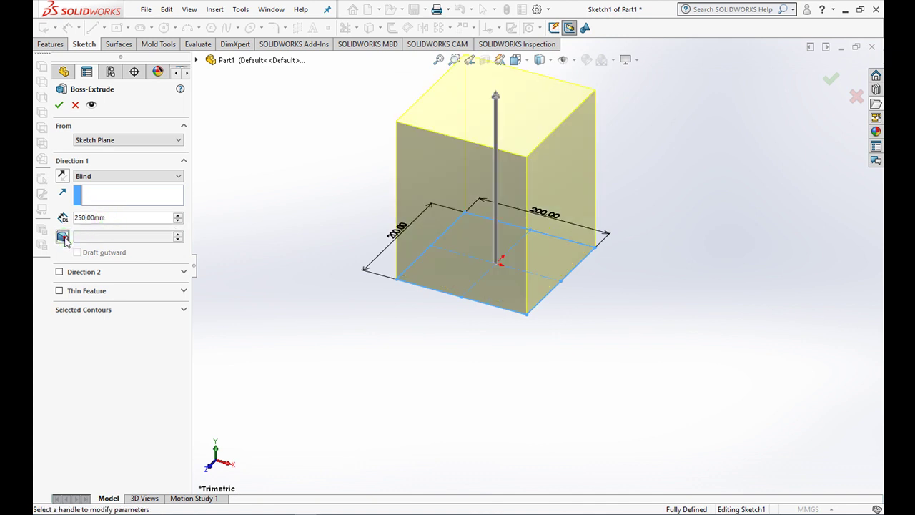
# Add a 10° outward draft and accept the extrusion.
pyautogui.click(62, 237)
pyautogui.click(77, 253)
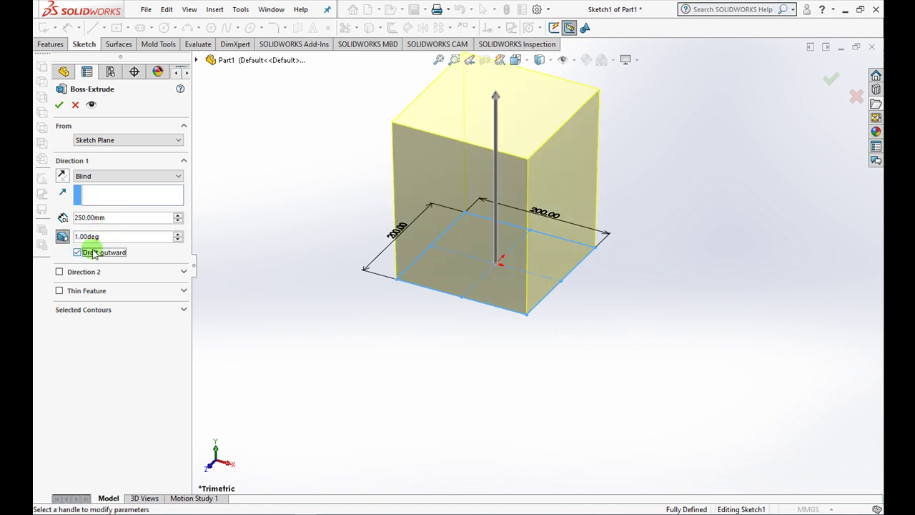
pyautogui.write('10')
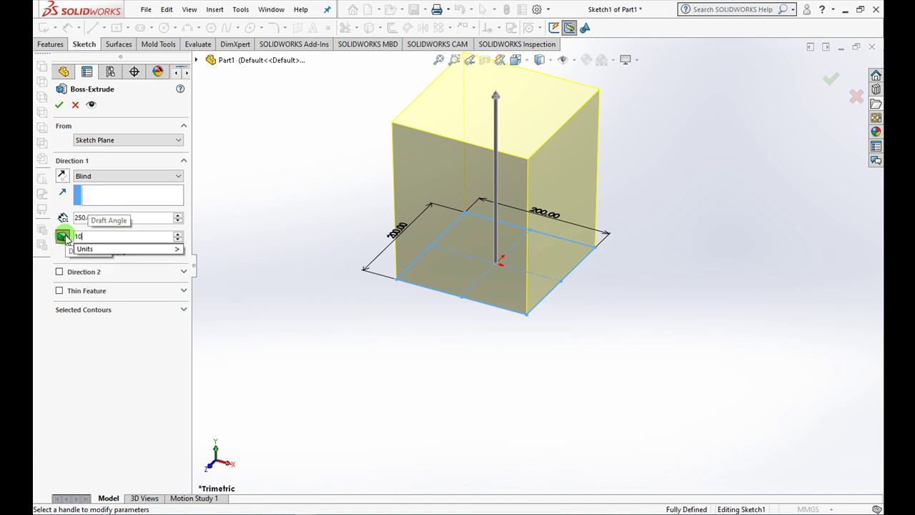
pyautogui.press('Return')
pyautogui.scroll(-2, 471, 311)
pyautogui.scroll(3, 471, 311)
pyautogui.moveTo(470, 313); pyautogui.dragTo(496, 342, button='middle')
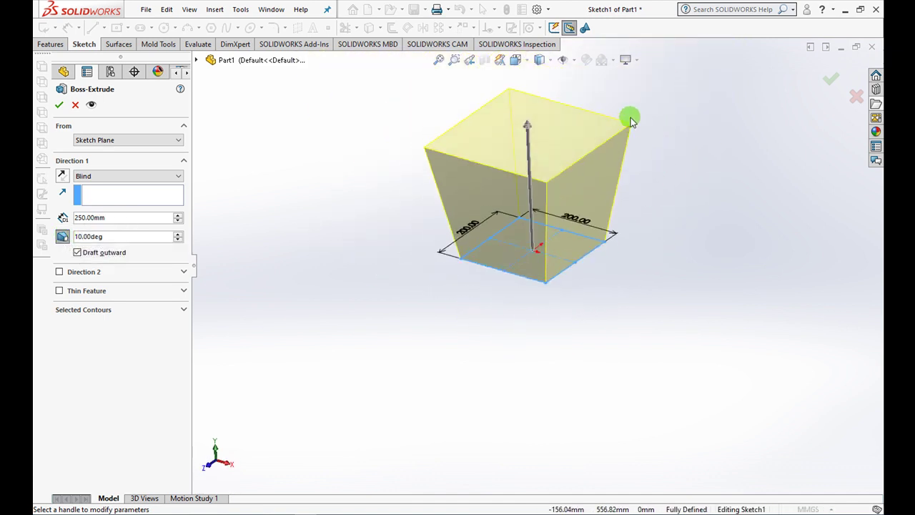
pyautogui.scroll(-1, 631, 119)
pyautogui.scroll(-2, 631, 118)
pyautogui.click(60, 105)
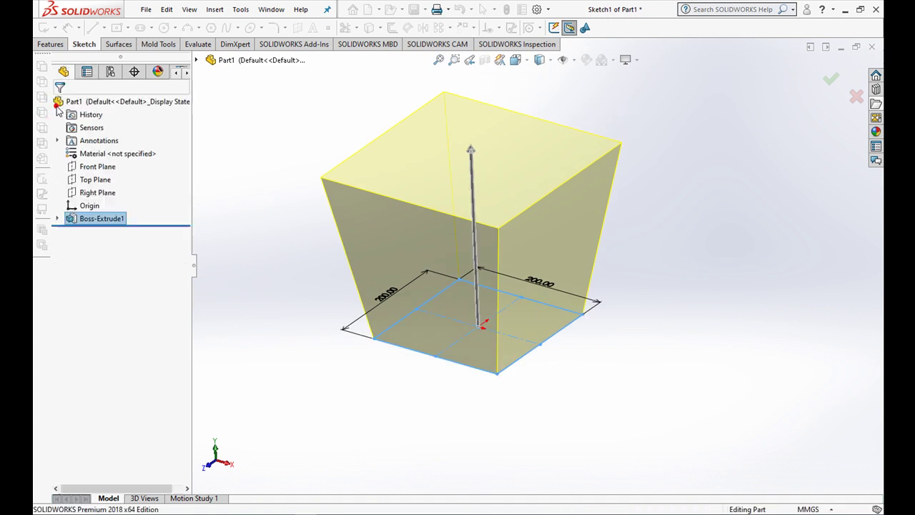
# Start a new extrusion sketch on the block's bottom face, viewed from the Bottom.
pyautogui.click(252, 219)
pyautogui.moveTo(341, 381); pyautogui.dragTo(343, 196, button='middle')
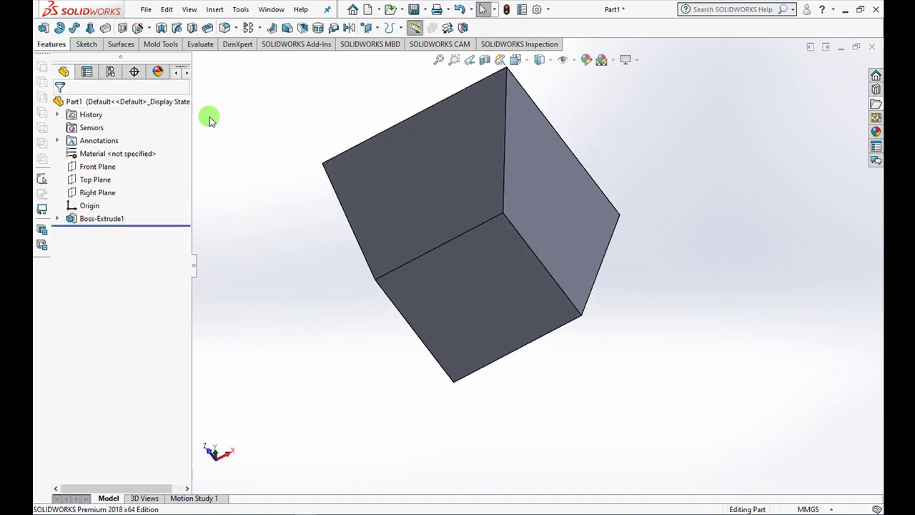
pyautogui.click(43, 28)
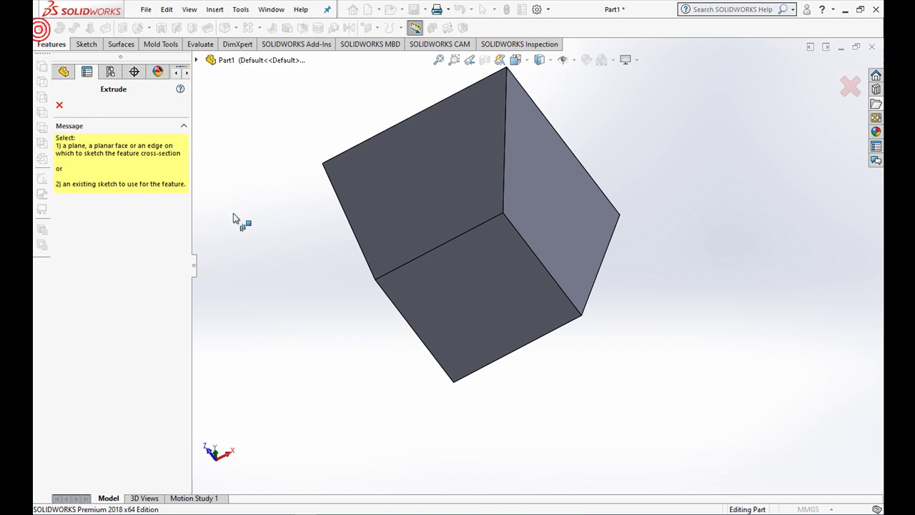
pyautogui.click(436, 288)
pyautogui.click(524, 61)
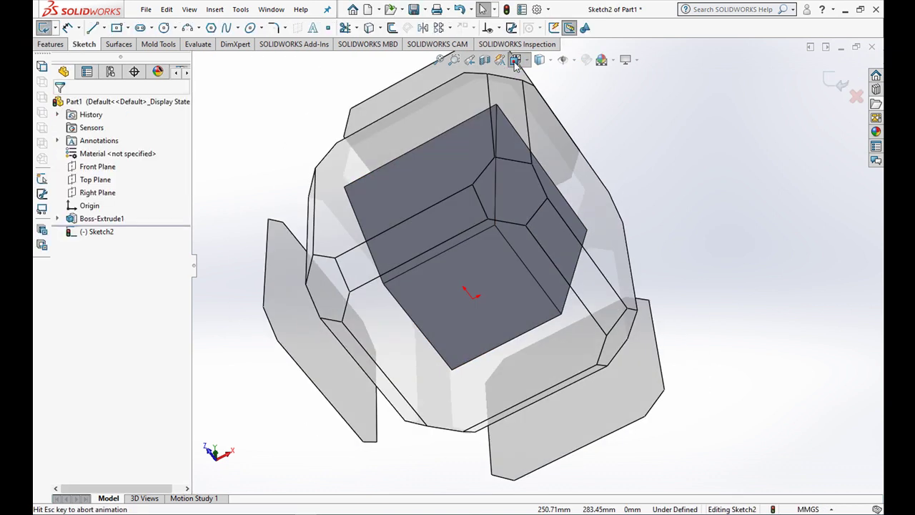
pyautogui.click(584, 127)
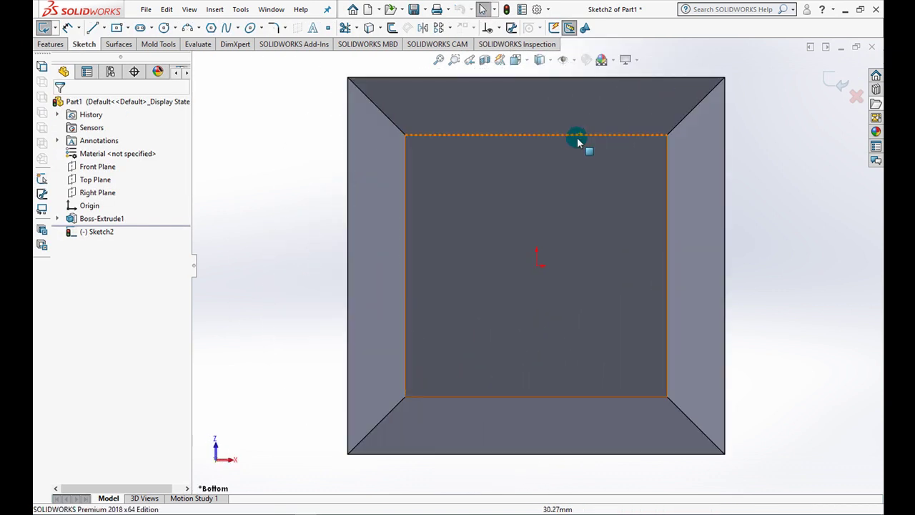
# Draw a circle near the top-left corner and dimension its diameter to 40 mm.
pyautogui.click(164, 27)
pyautogui.click(437, 174)
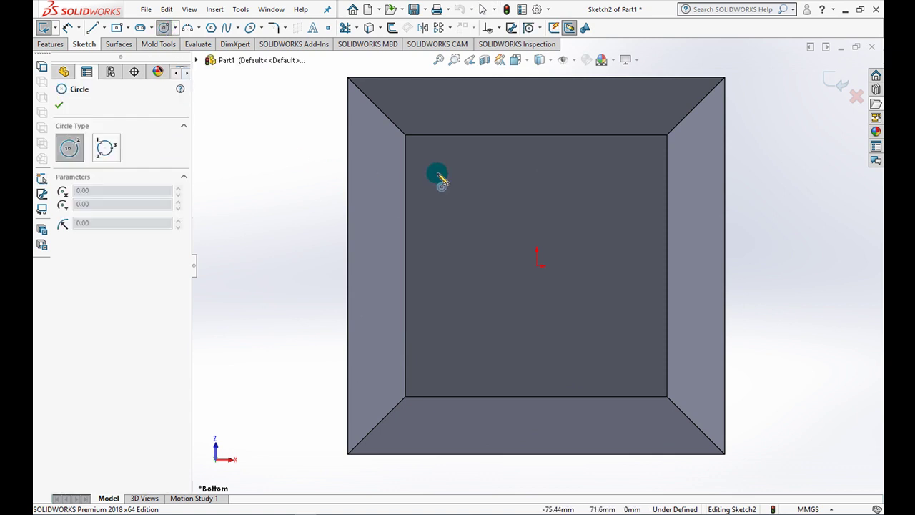
pyautogui.click(442, 185)
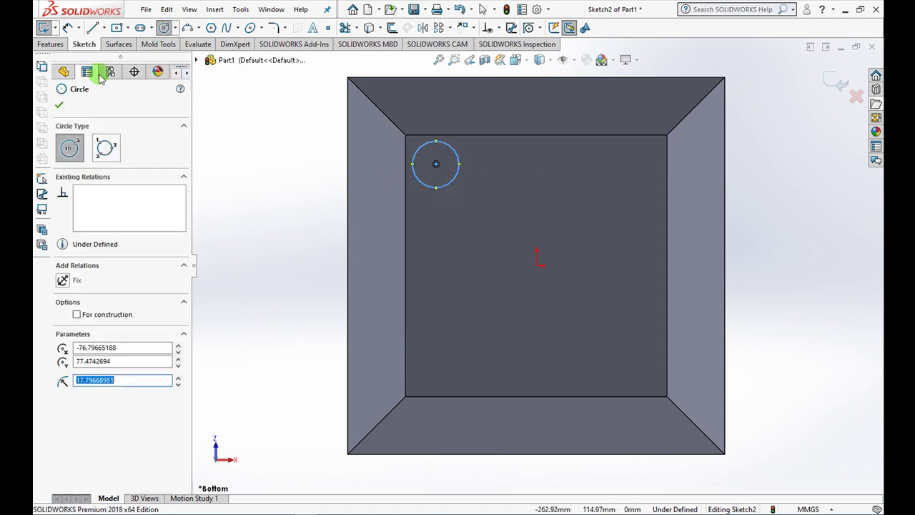
pyautogui.click(67, 27)
pyautogui.click(423, 184)
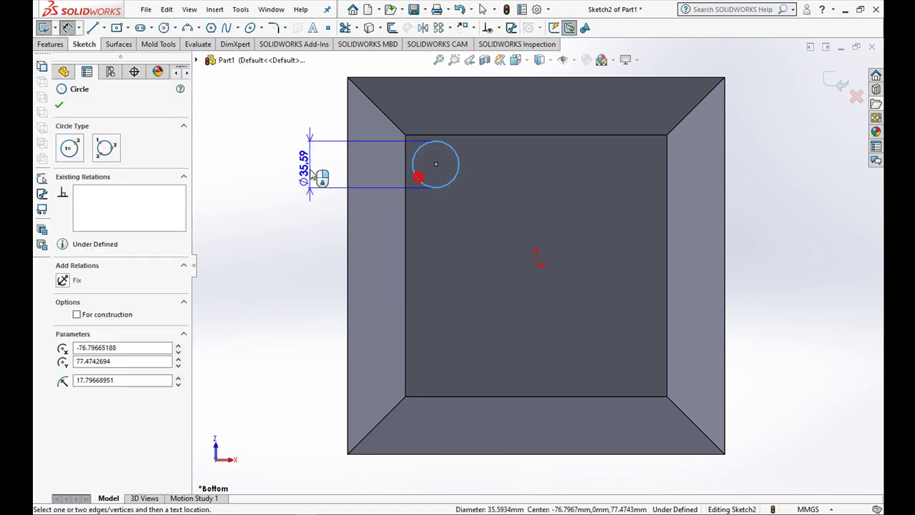
pyautogui.click(301, 166)
pyautogui.write('40')
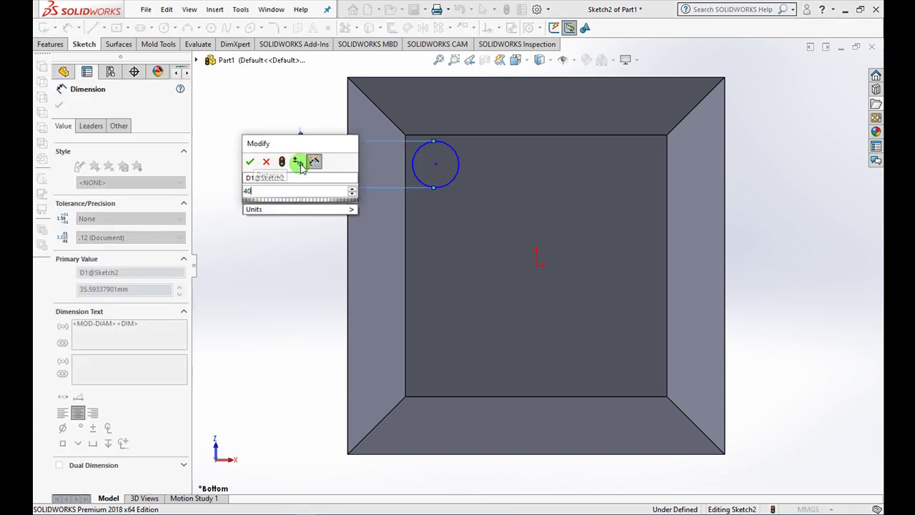
pyautogui.click(249, 161)
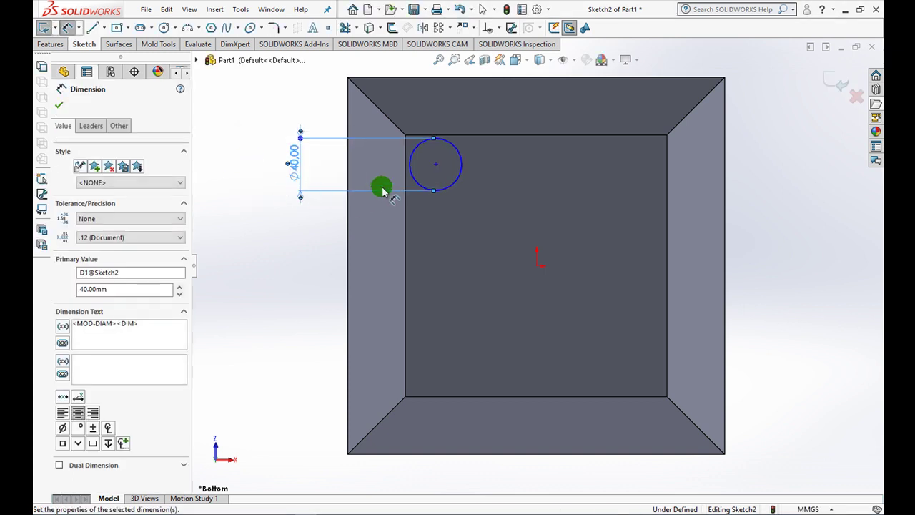
# Locate the circle 30 mm from the left edge and 30 mm from the top edge.
pyautogui.click(422, 185)
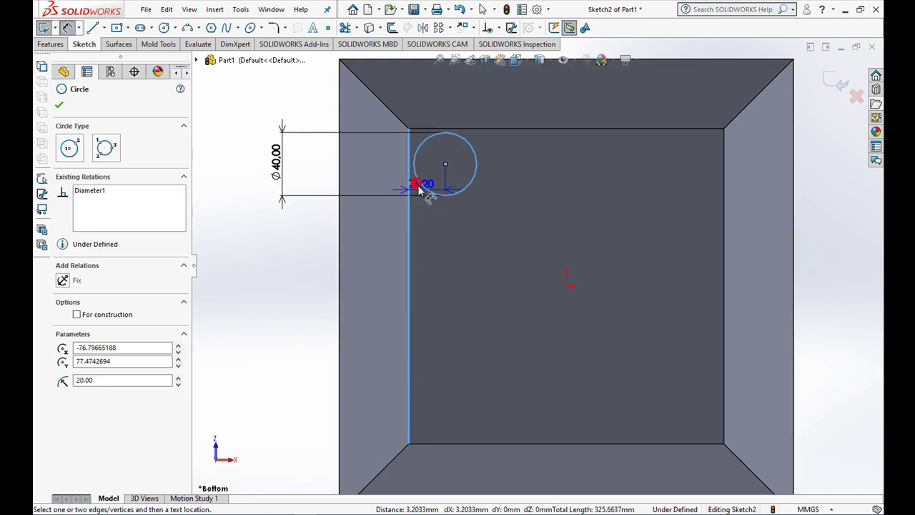
pyautogui.click(473, 101)
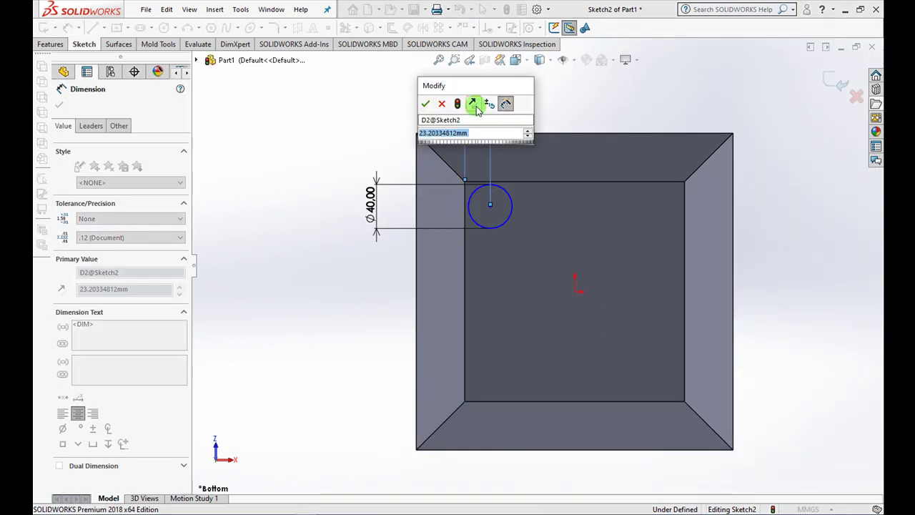
pyautogui.write('30')
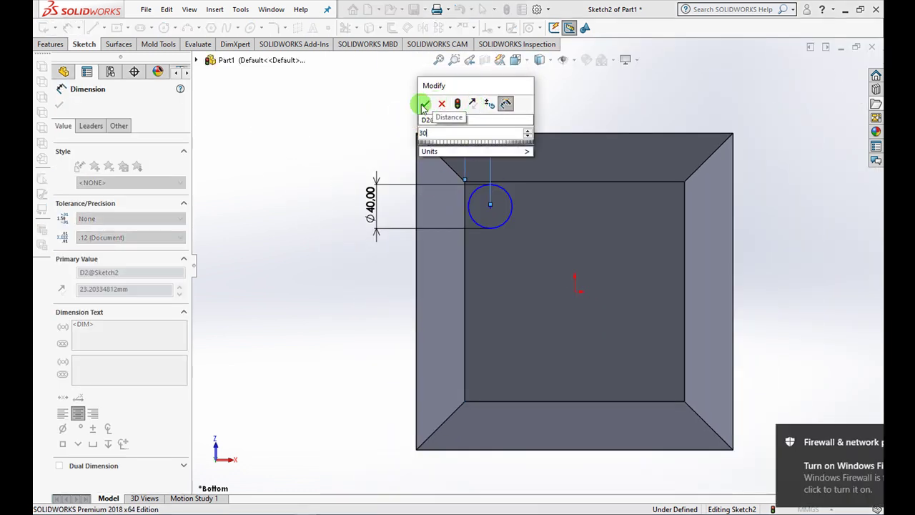
pyautogui.click(425, 105)
pyautogui.click(520, 182)
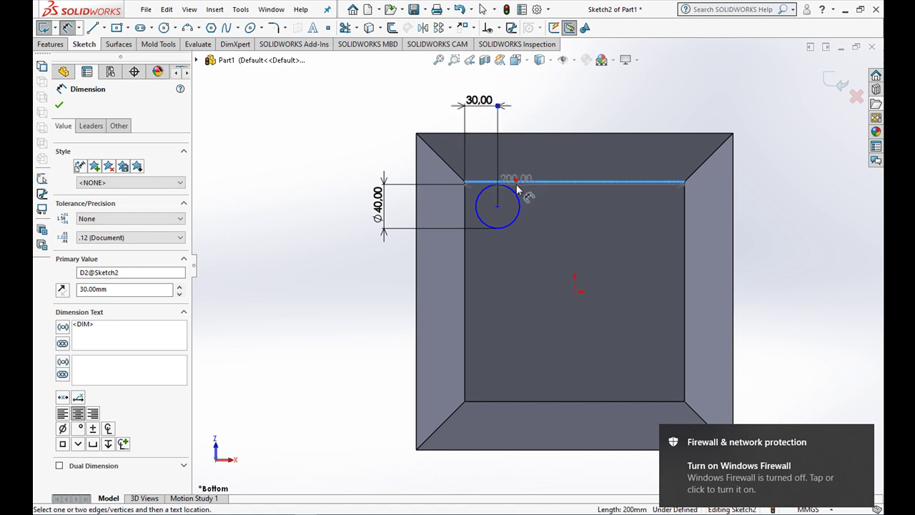
pyautogui.click(516, 194)
pyautogui.click(398, 198)
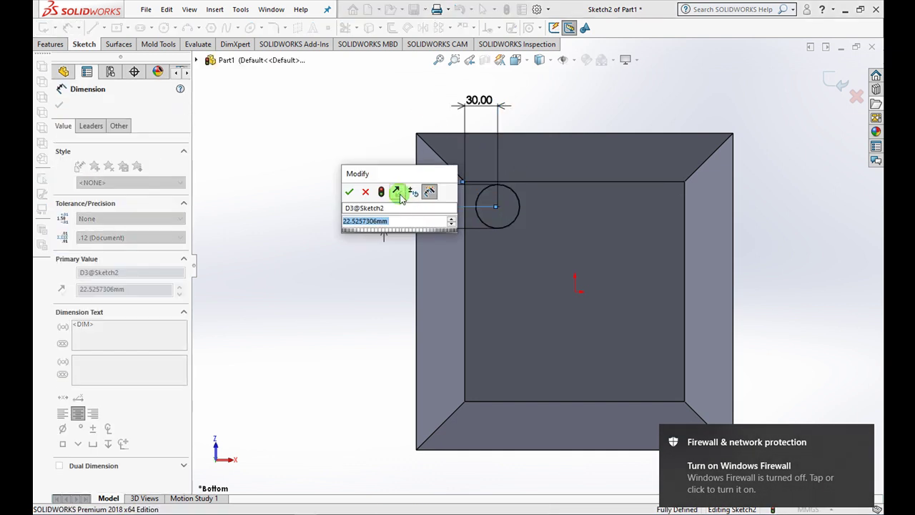
pyautogui.write('30')
pyautogui.click(348, 192)
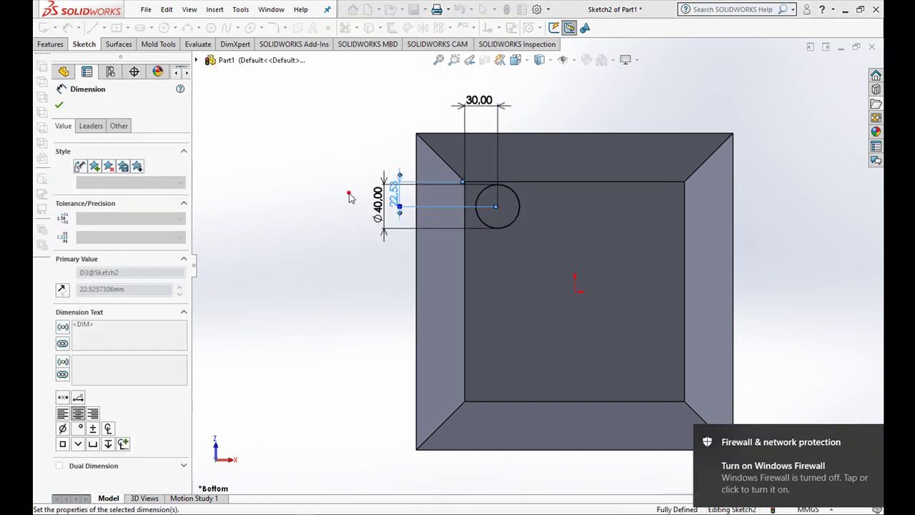
pyautogui.click(60, 105)
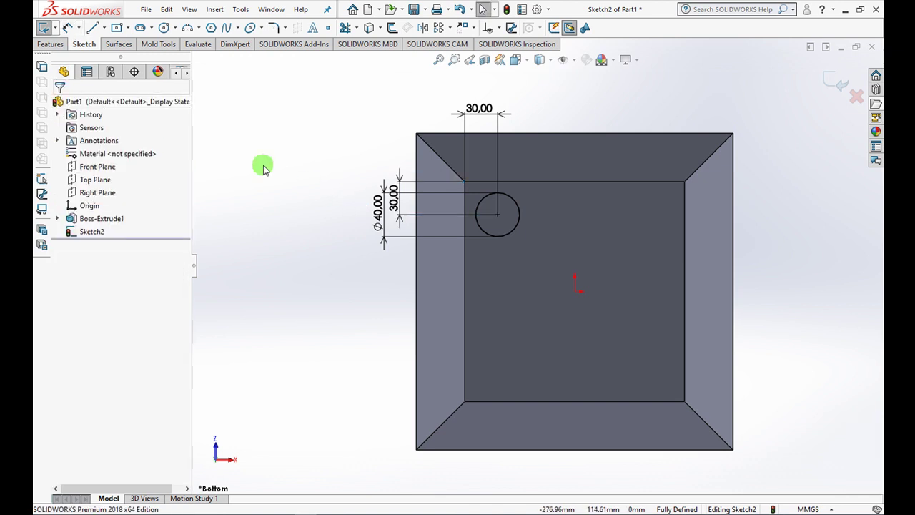
# Extrude the Ø40 circle 15 mm as a boss with a 5° draft.
pyautogui.click(668, 122)
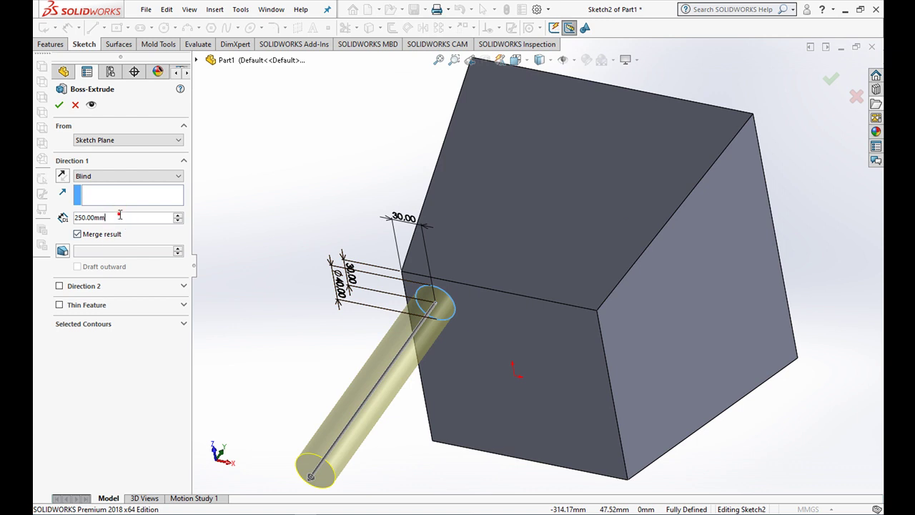
pyautogui.write('15')
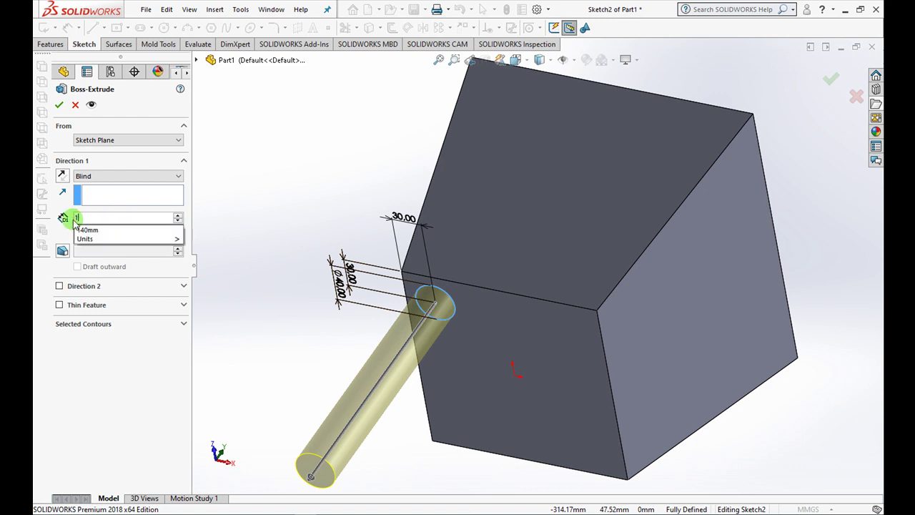
pyautogui.press('Tab')
pyautogui.scroll(-2, 390, 374)
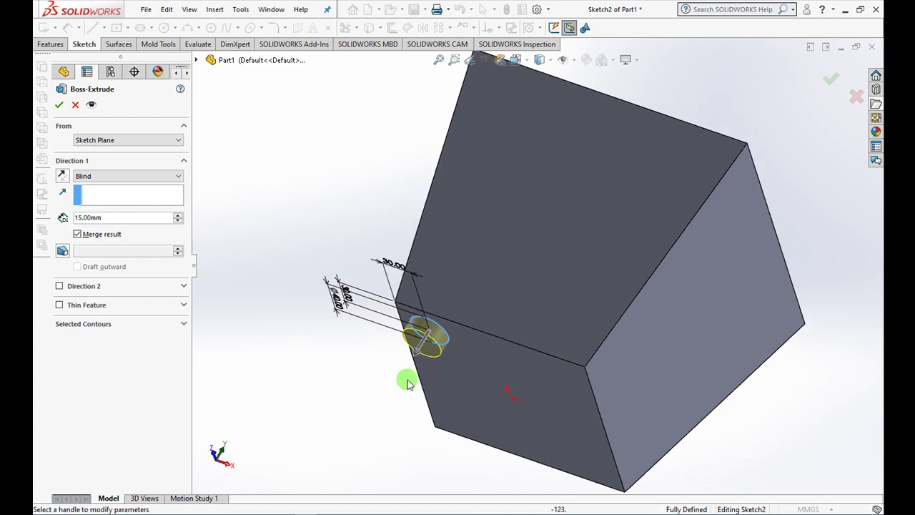
pyautogui.scroll(3, 457, 351)
pyautogui.scroll(-3, 479, 328)
pyautogui.scroll(-3, 513, 269)
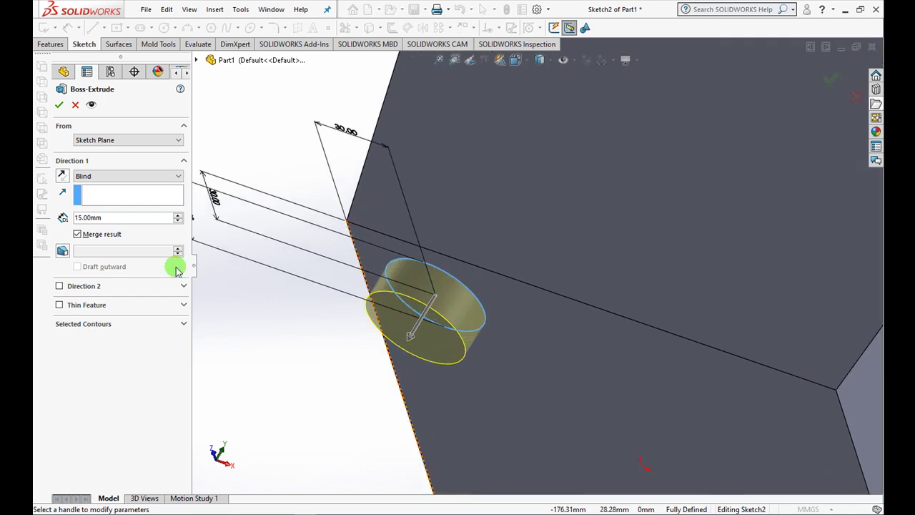
pyautogui.click(62, 251)
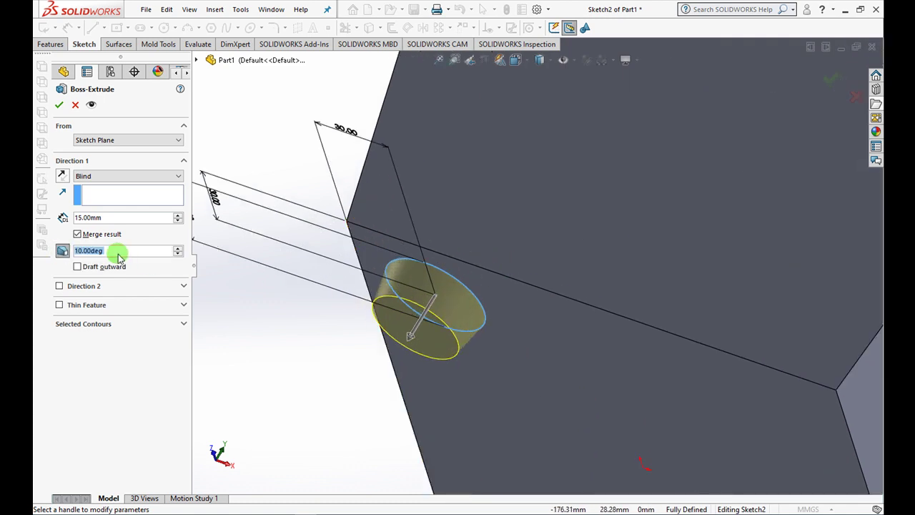
pyautogui.write('5')
pyautogui.press('Return')
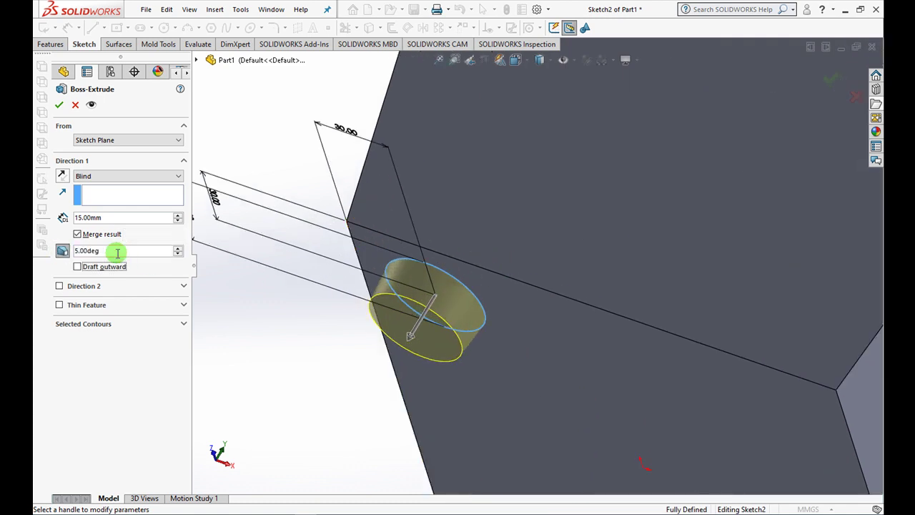
pyautogui.click(60, 105)
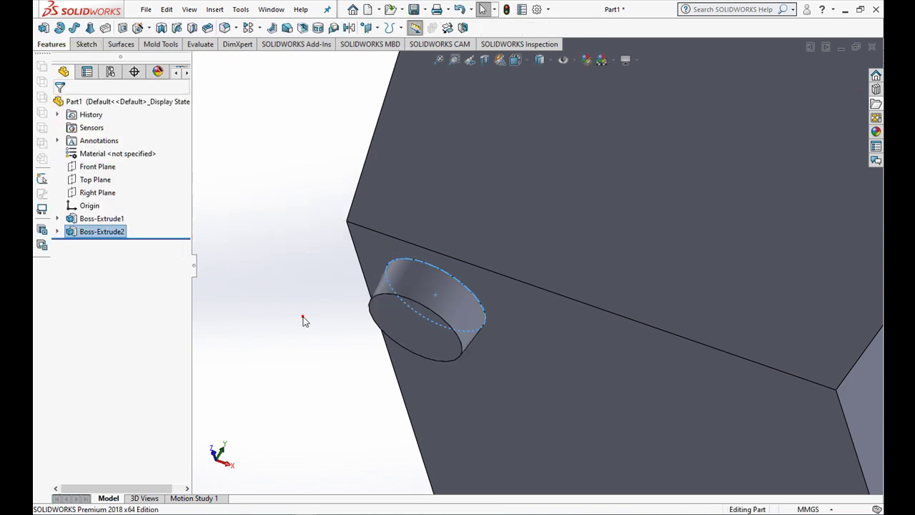
pyautogui.moveTo(421, 349); pyautogui.dragTo(435, 307, button='middle')
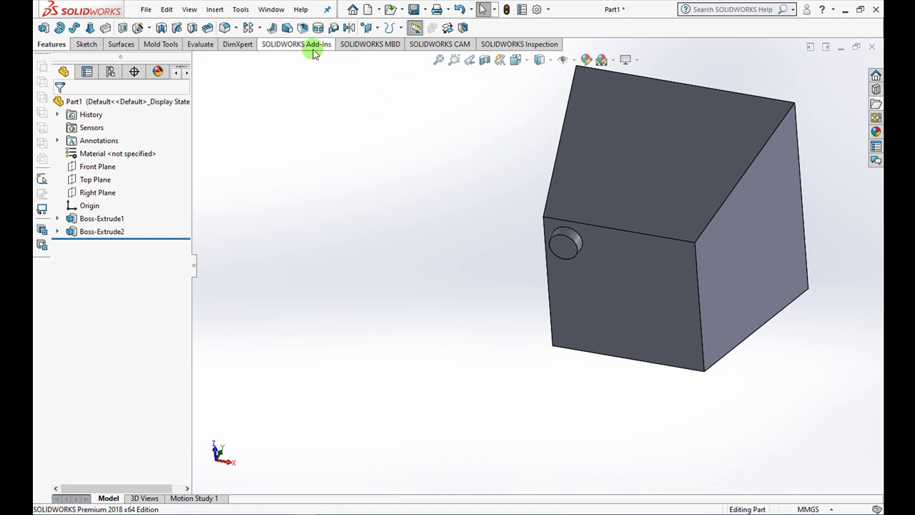
# Set up a linear pattern of Boss-Extrude2 along the top and left edges.
pyautogui.click(260, 28)
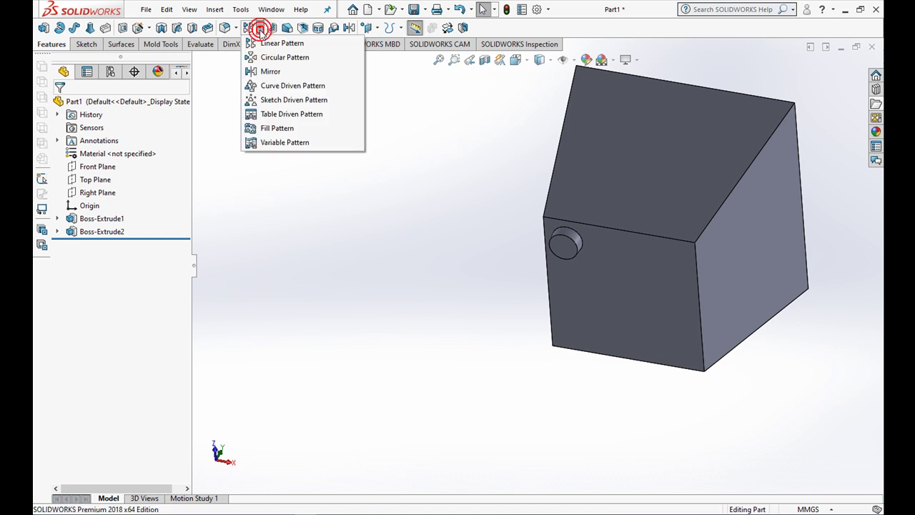
pyautogui.click(262, 40)
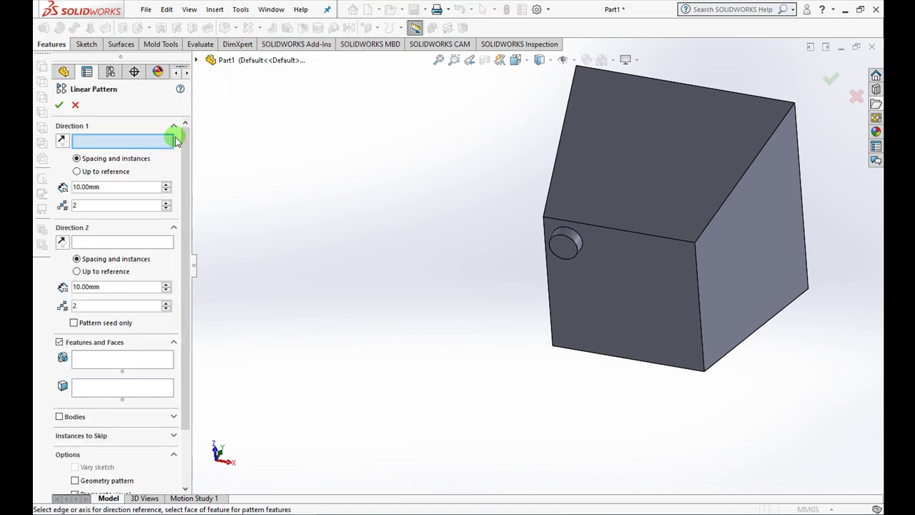
pyautogui.click(551, 219)
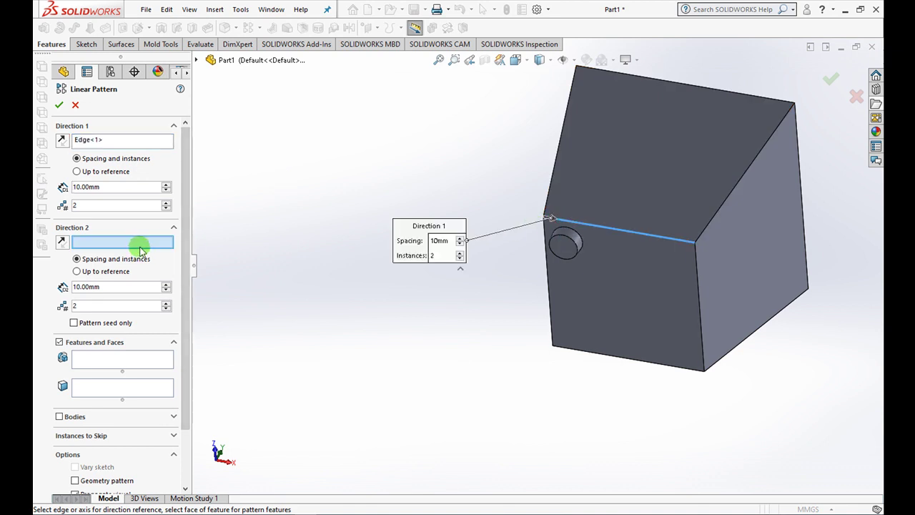
pyautogui.click(545, 242)
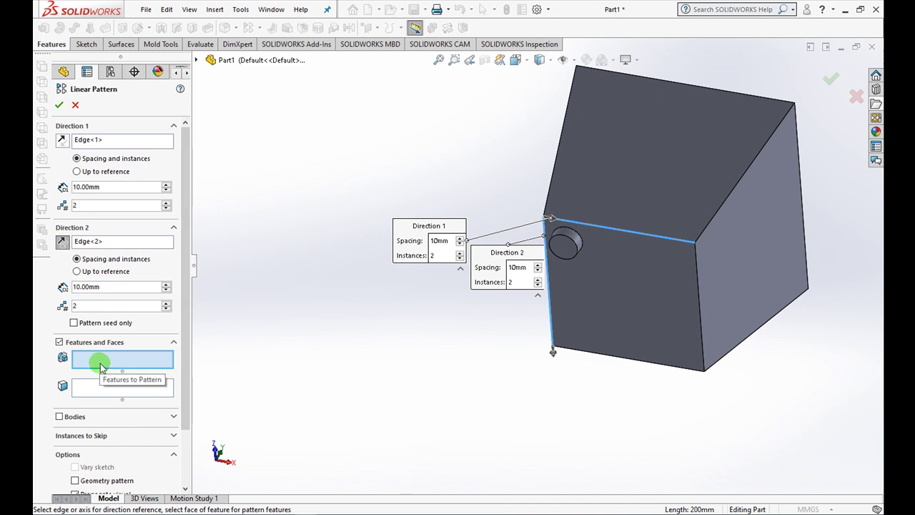
pyautogui.click(576, 244)
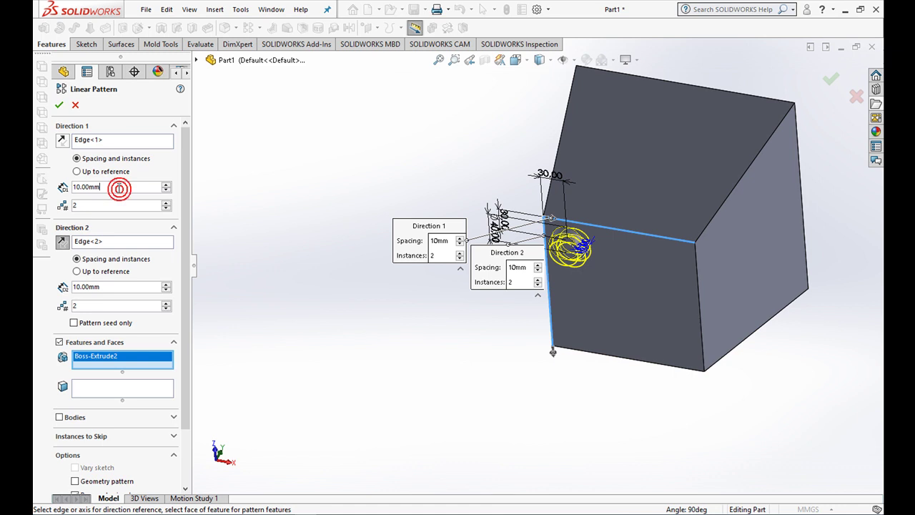
pyautogui.click(117, 186)
# Space the pattern 140 mm in both directions and accept it.
pyautogui.write('140')
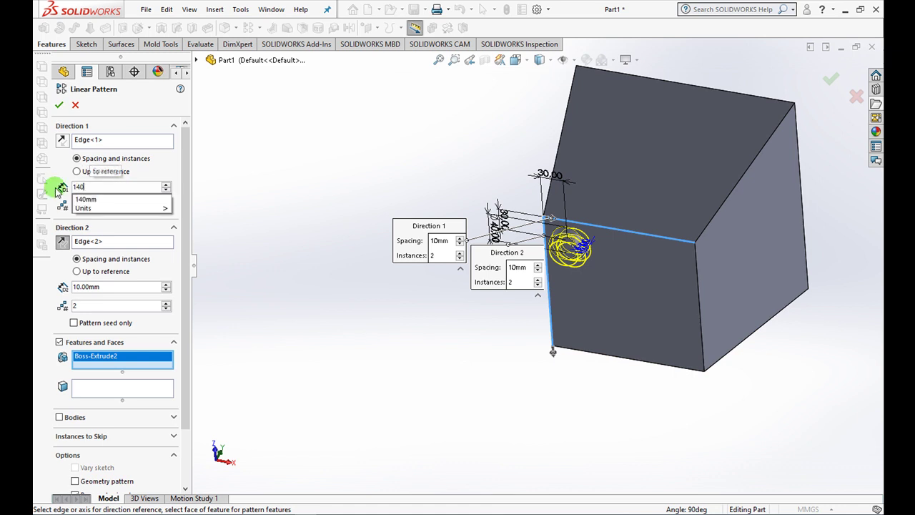
pyautogui.press('Tab')
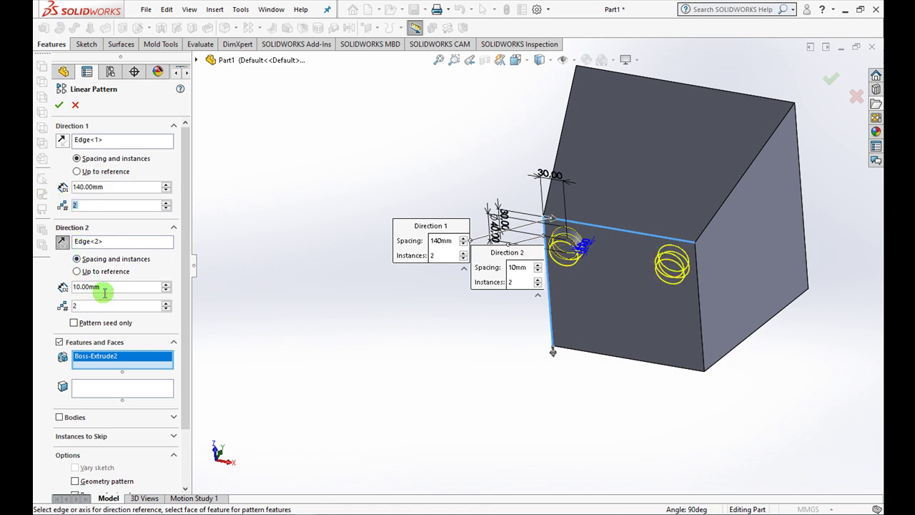
pyautogui.doubleClick(128, 290)
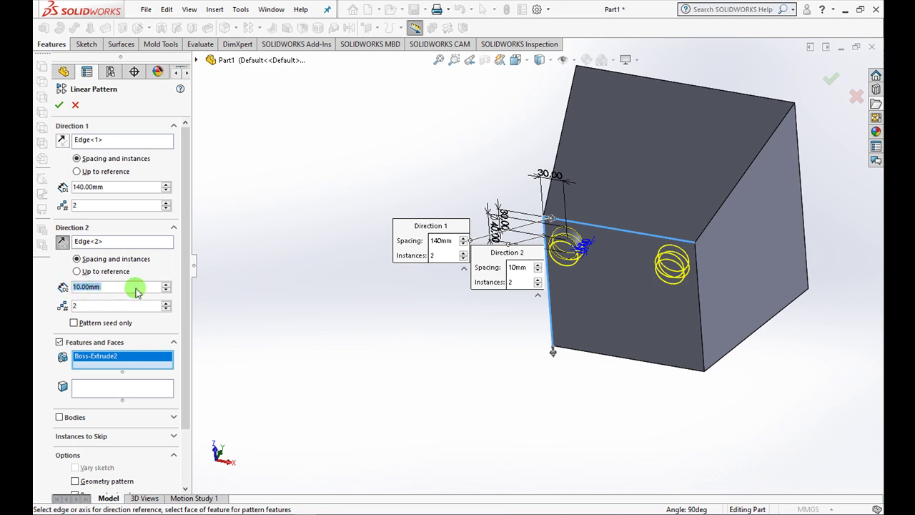
pyautogui.write('140')
pyautogui.press('Return')
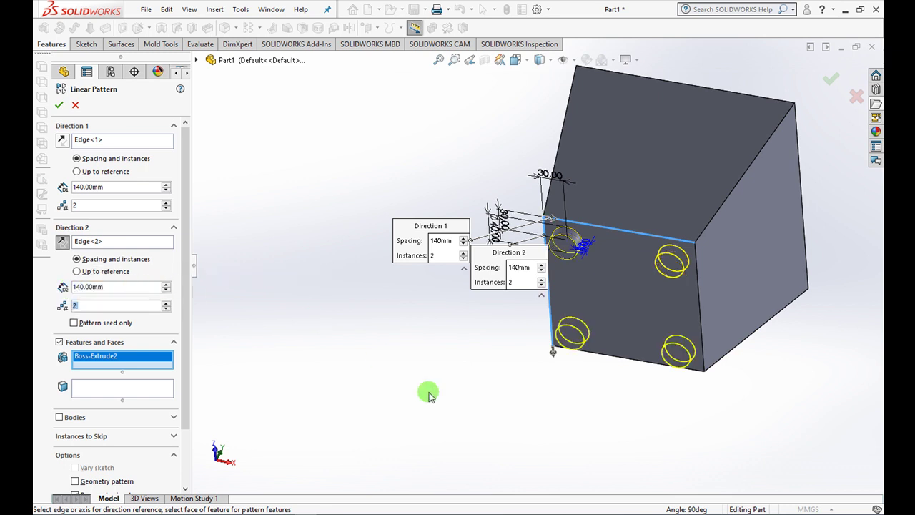
pyautogui.click(59, 106)
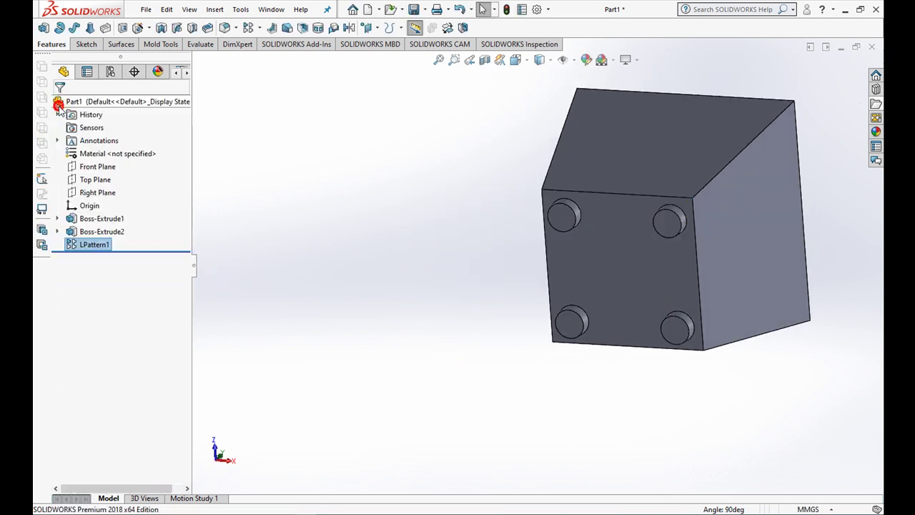
pyautogui.moveTo(449, 284); pyautogui.dragTo(474, 315, button='middle')
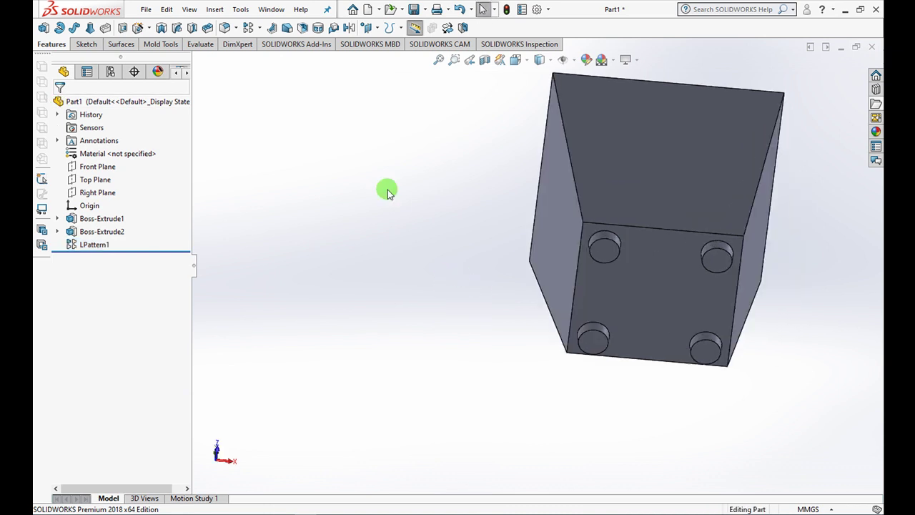
pyautogui.click(228, 29)
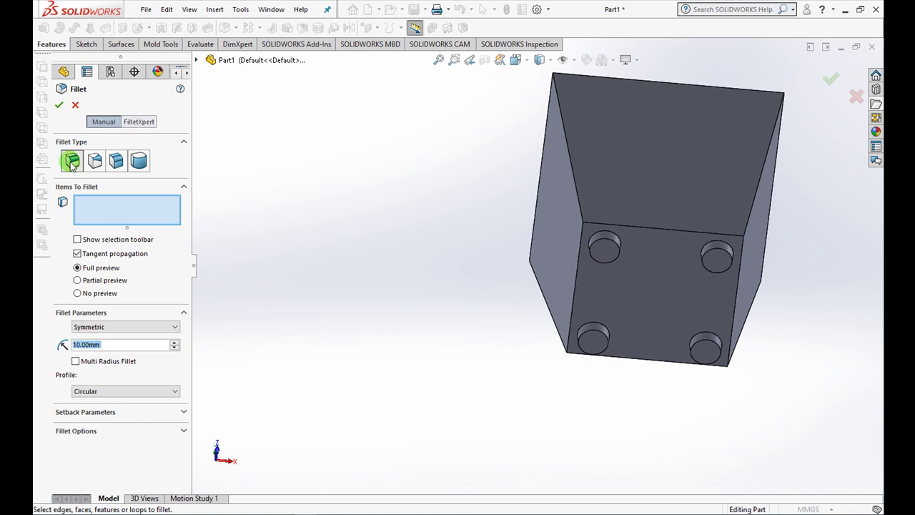
# Select seven block edges, including those around the feet face, for filleting.
pyautogui.click(579, 207)
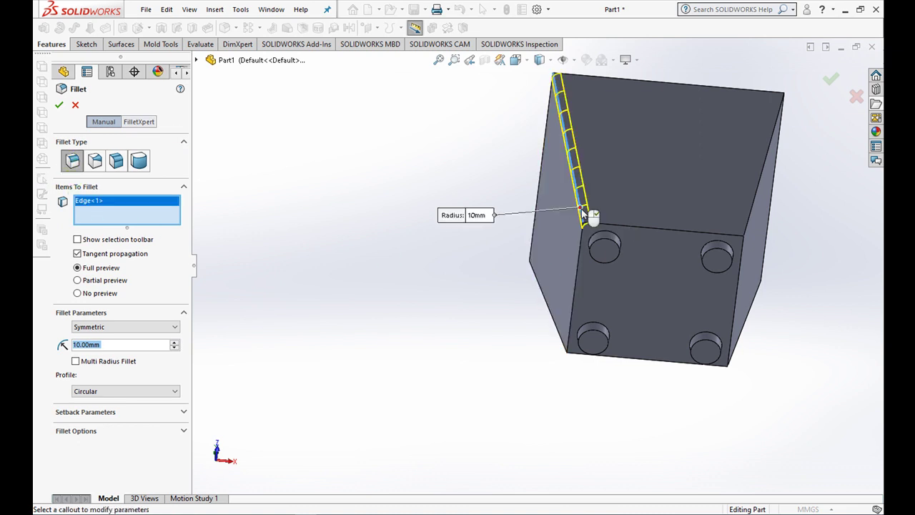
pyautogui.click(748, 231)
pyautogui.moveTo(751, 246); pyautogui.dragTo(726, 290, button='middle')
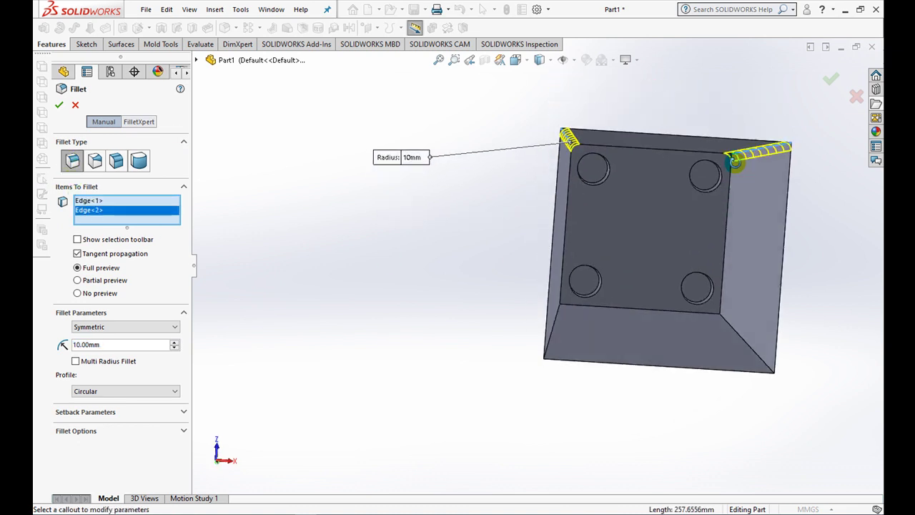
pyautogui.click(722, 311)
pyautogui.click(555, 315)
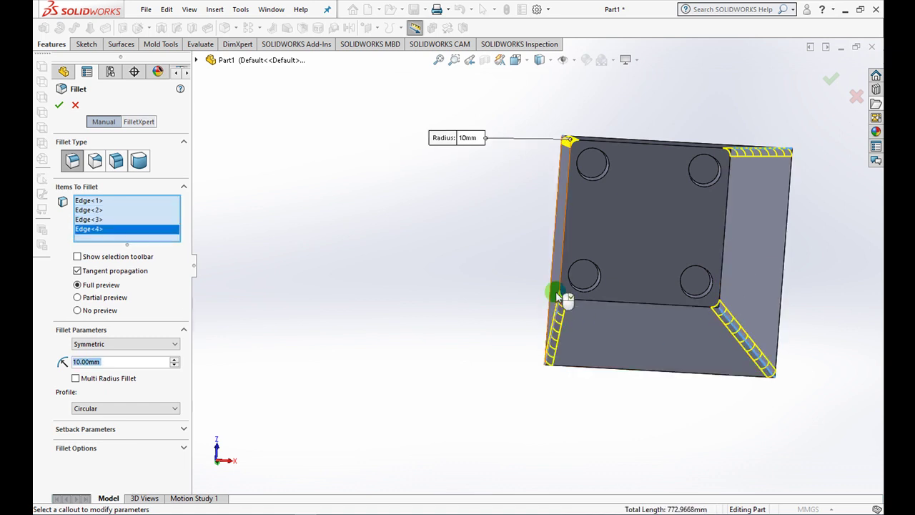
pyautogui.click(558, 286)
pyautogui.click(590, 300)
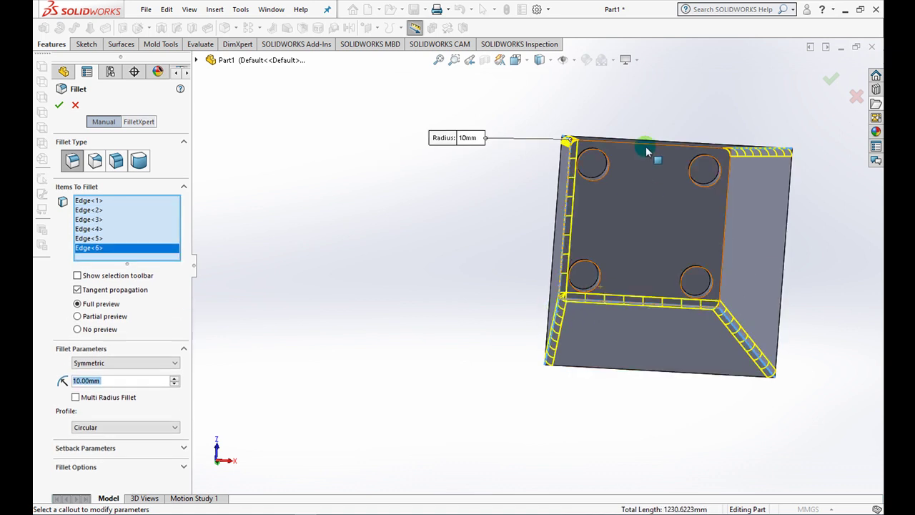
pyautogui.click(721, 218)
# Add the feet face's top edge and apply a 7 mm fillet radius.
pyautogui.moveTo(720, 218)
pyautogui.mouseDown(button='middle')
pyautogui.moveTo(675, 248)
pyautogui.moveTo(650, 187)
pyautogui.mouseUp(button='middle')
pyautogui.click(651, 189)
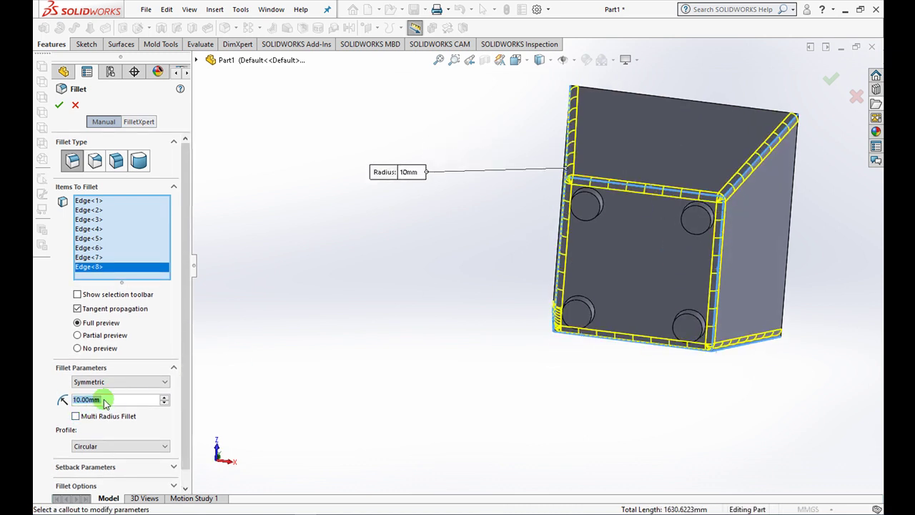
pyautogui.write('7')
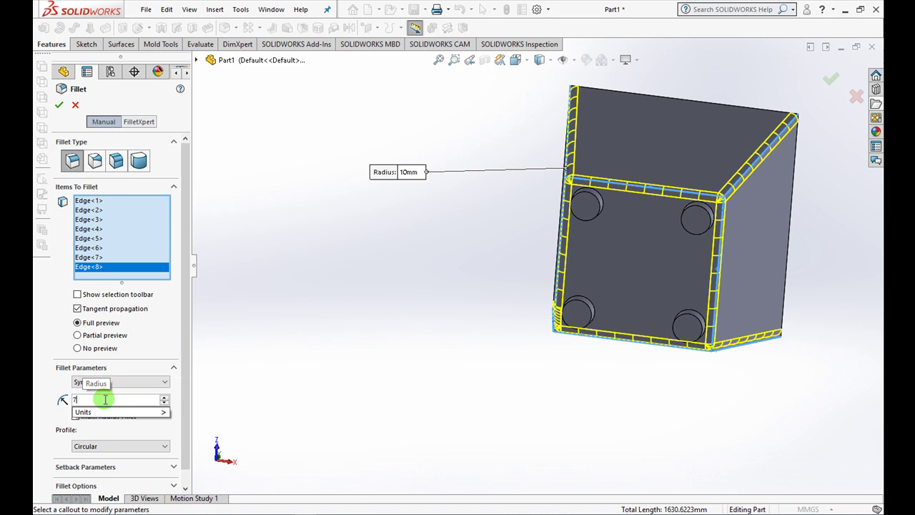
pyautogui.press('Return')
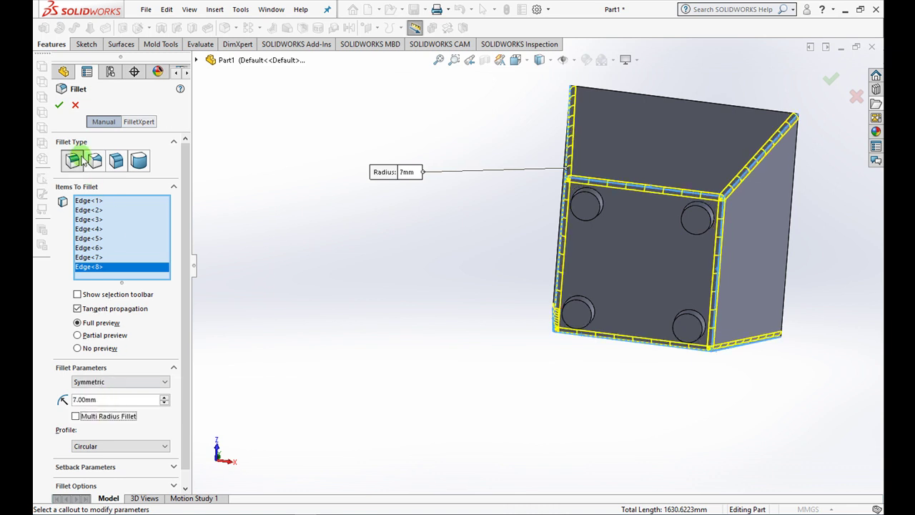
pyautogui.click(59, 104)
pyautogui.moveTo(420, 330); pyautogui.dragTo(403, 287, button='middle')
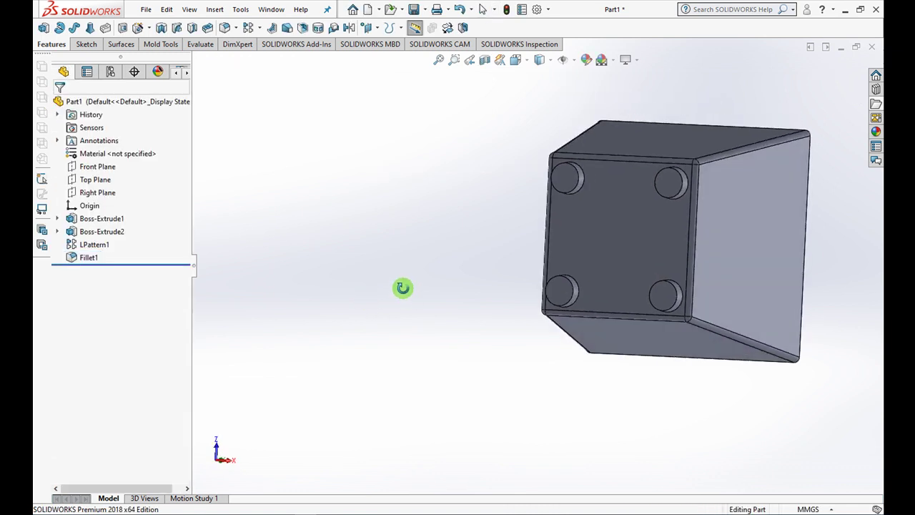
# Fillet the end faces of all four feet with a 3 mm radius.
pyautogui.click(225, 29)
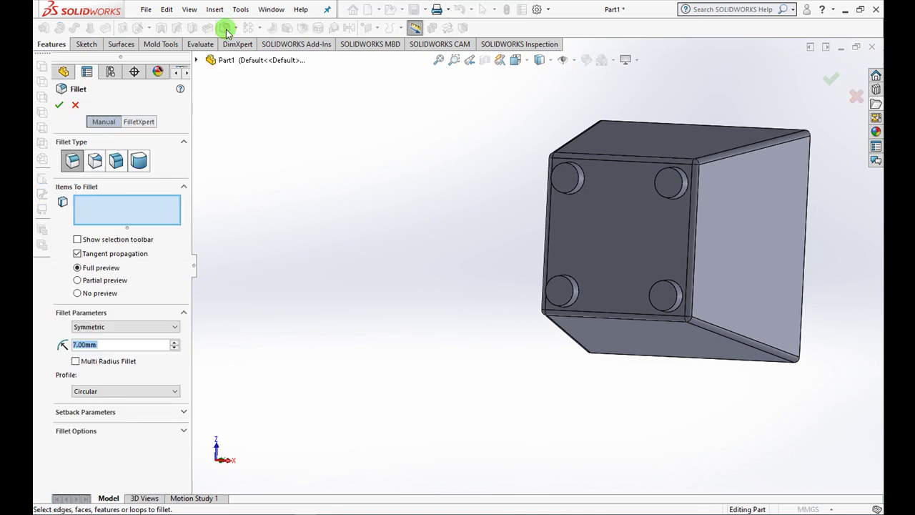
pyautogui.click(572, 186)
pyautogui.click(672, 190)
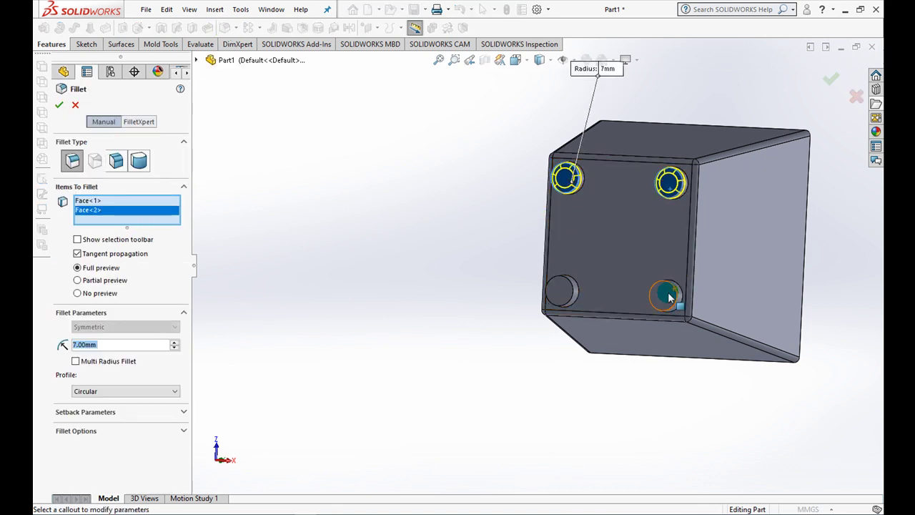
pyautogui.click(665, 293)
pyautogui.click(567, 292)
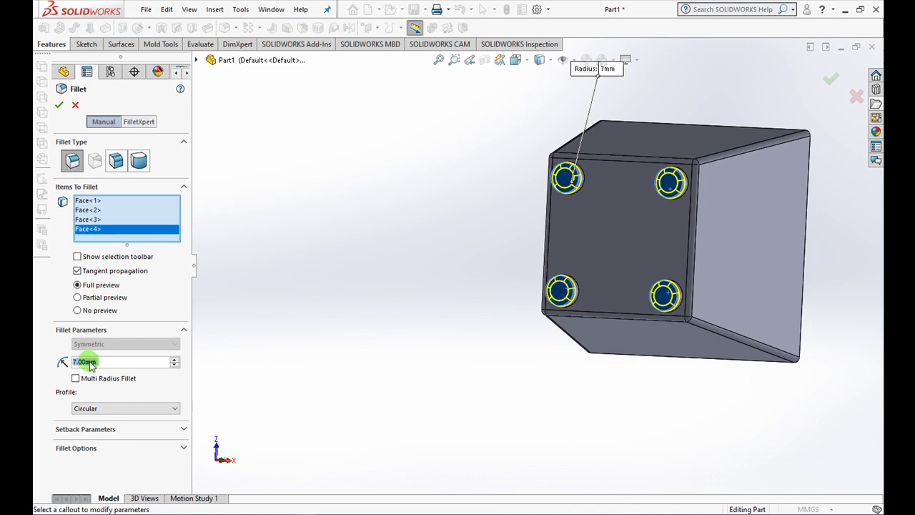
pyautogui.write('3')
pyautogui.press('Return')
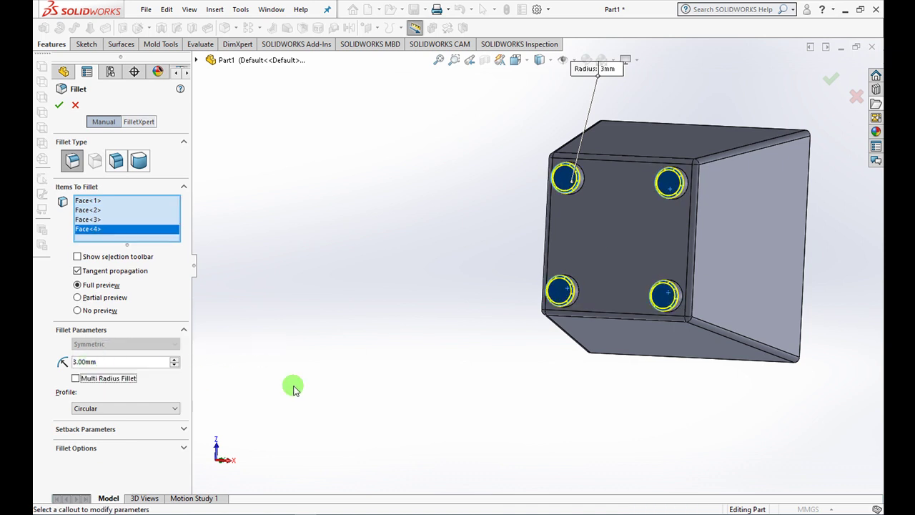
pyautogui.scroll(-1, 500, 258)
pyautogui.scroll(-2, 500, 257)
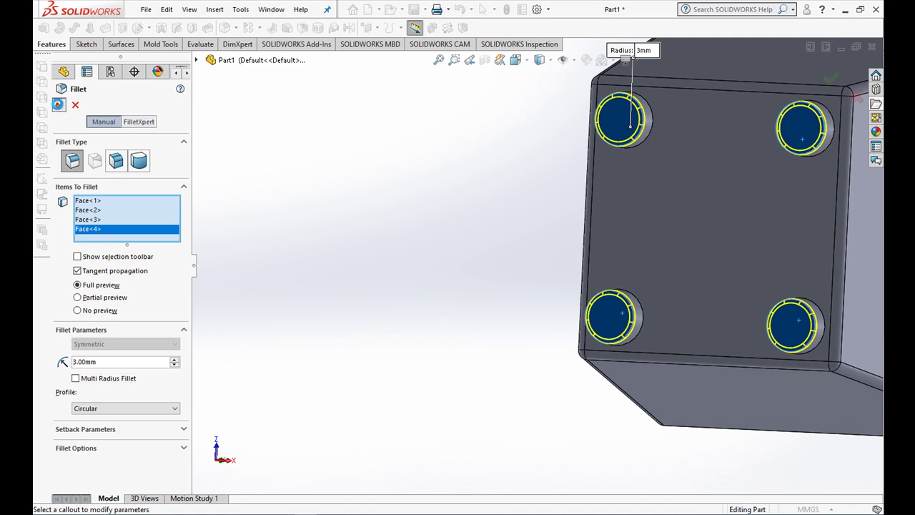
pyautogui.click(57, 104)
pyautogui.moveTo(400, 218)
pyautogui.mouseDown(button='middle')
pyautogui.moveTo(459, 346)
pyautogui.moveTo(444, 263)
pyautogui.mouseUp(button='middle')
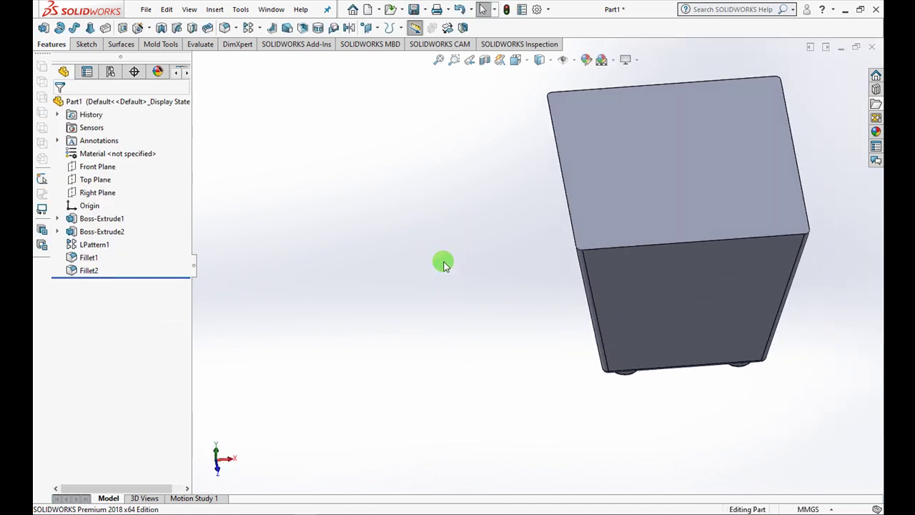
# Shell the block with 3.5 mm walls, removing the top face.
pyautogui.click(304, 28)
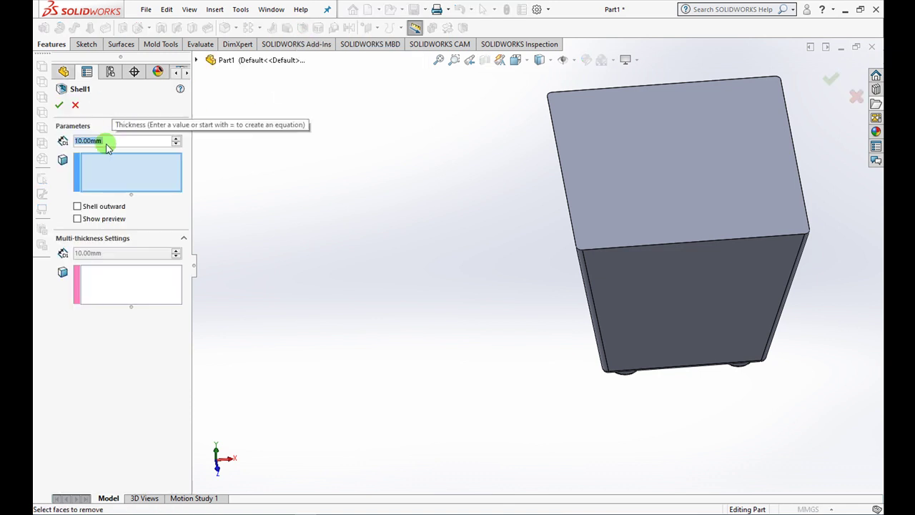
pyautogui.write('3.5')
pyautogui.click(116, 171)
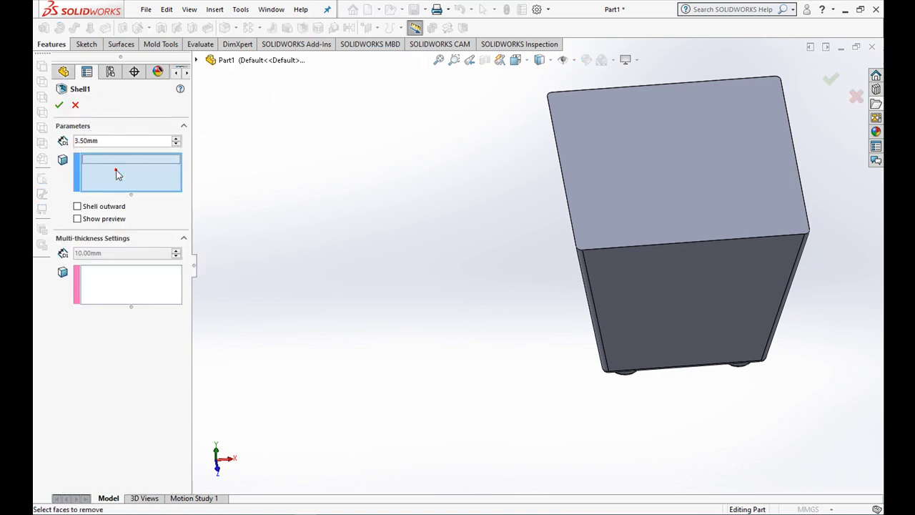
pyautogui.click(619, 178)
pyautogui.moveTo(619, 182); pyautogui.dragTo(593, 61, button='middle')
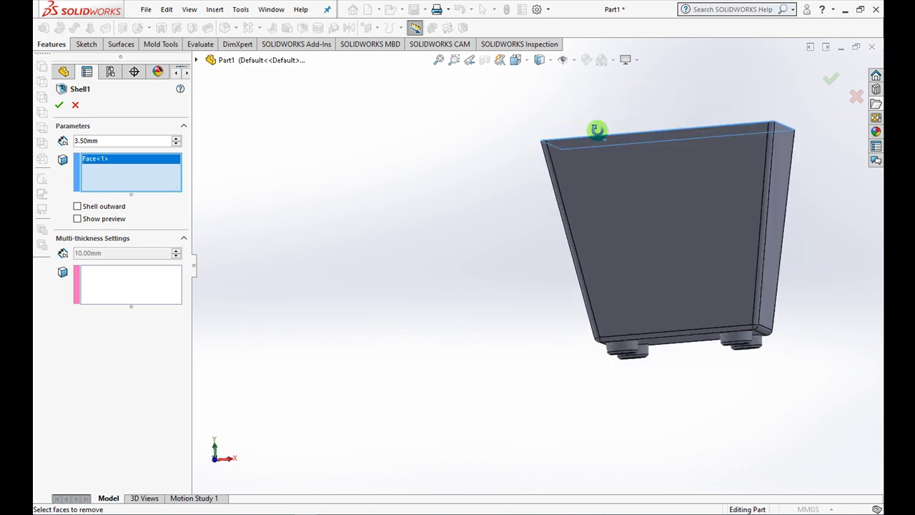
pyautogui.click(60, 105)
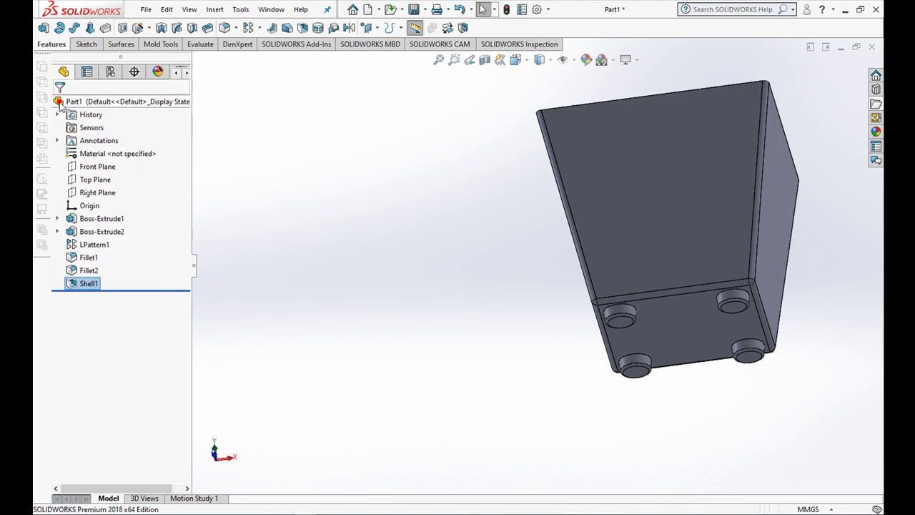
pyautogui.moveTo(378, 239)
pyautogui.mouseDown(button='middle')
pyautogui.moveTo(517, 261)
pyautogui.moveTo(533, 427)
pyautogui.moveTo(504, 207)
pyautogui.mouseUp(button='middle')
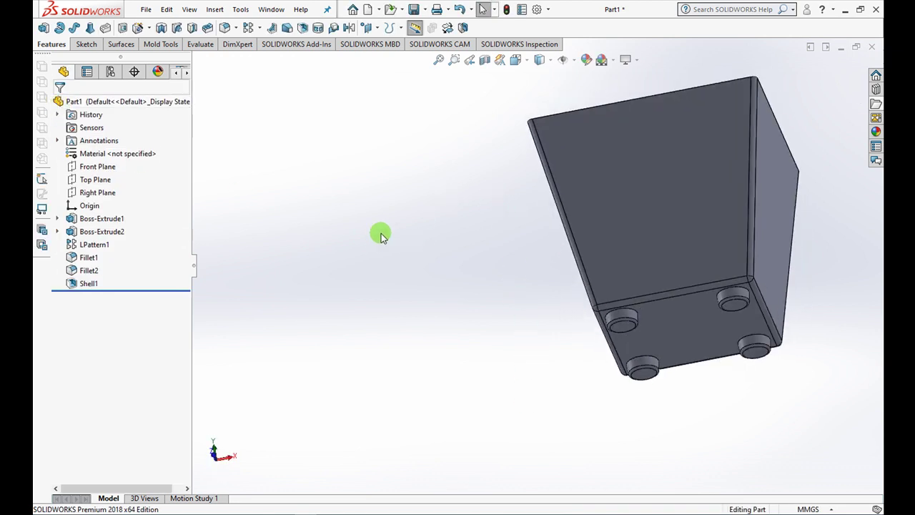
# Start an Extruded Cut sketch on the feet-side face, viewed from the Bottom.
pyautogui.click(123, 27)
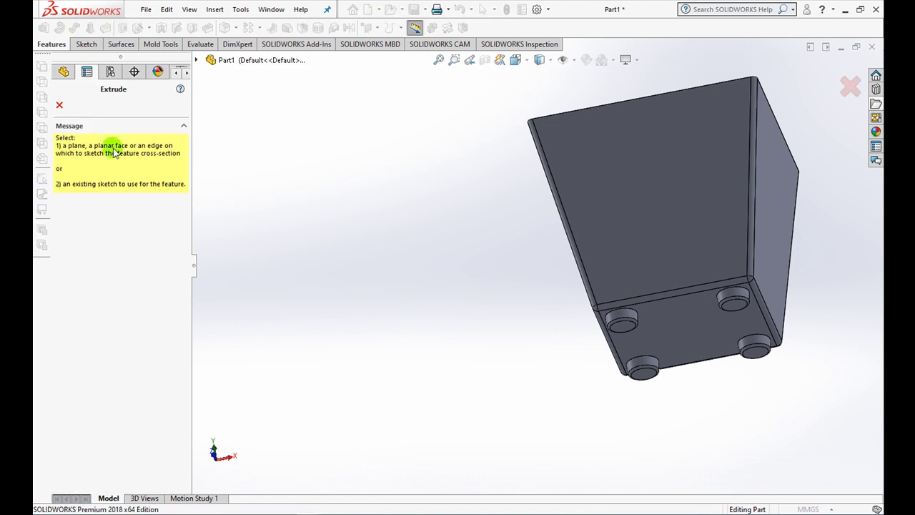
pyautogui.click(679, 333)
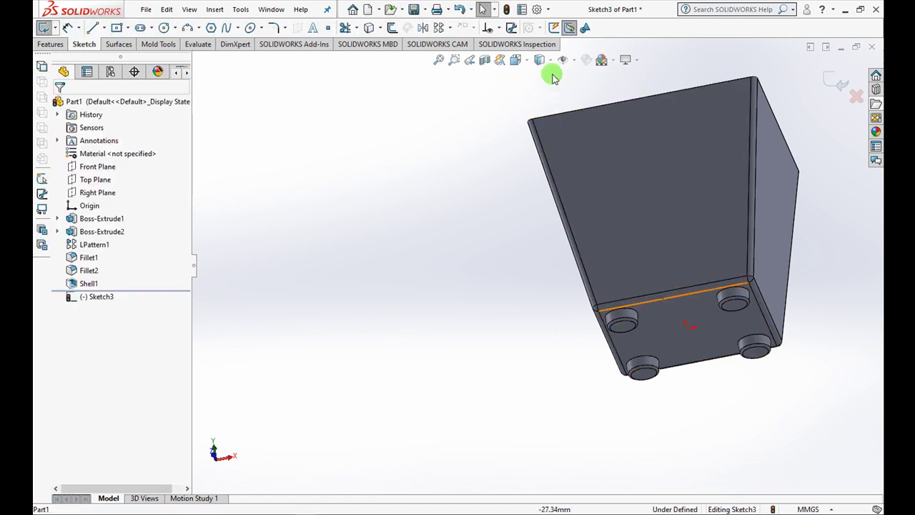
pyautogui.click(518, 60)
pyautogui.click(552, 115)
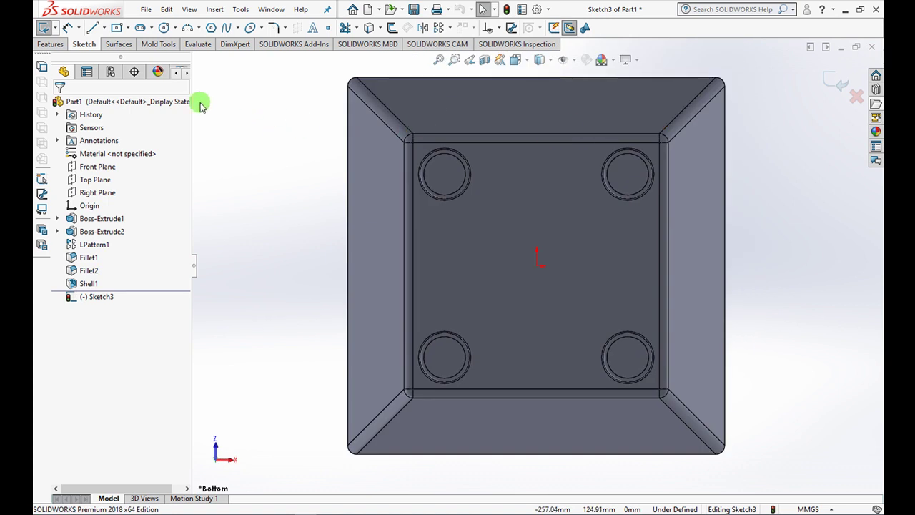
# Draw a four-sided construction polygon at the origin with a circumscribed circle.
pyautogui.click(211, 27)
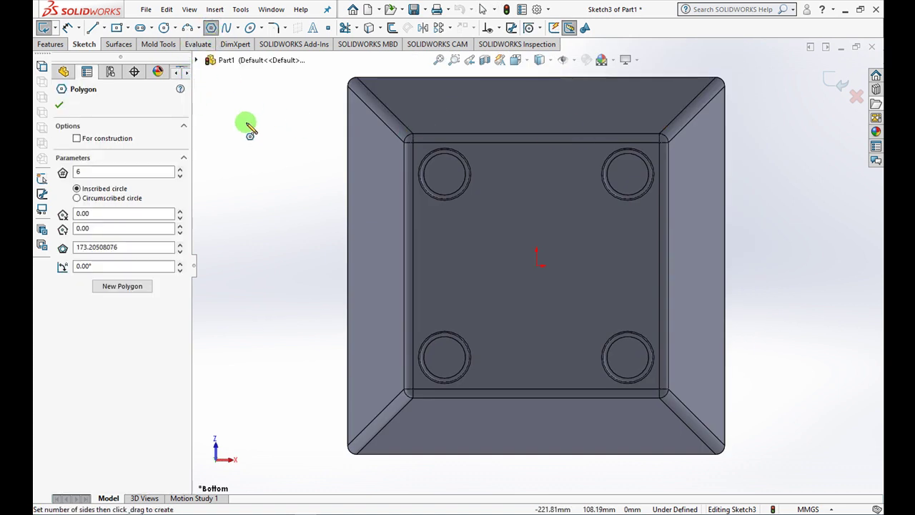
pyautogui.write('4')
pyautogui.click(532, 279)
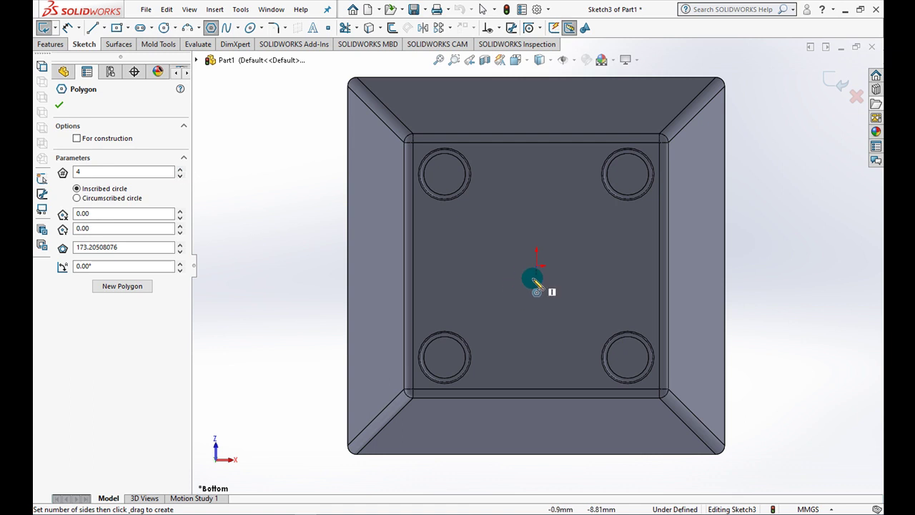
pyautogui.moveTo(536, 266); pyautogui.dragTo(537, 176)
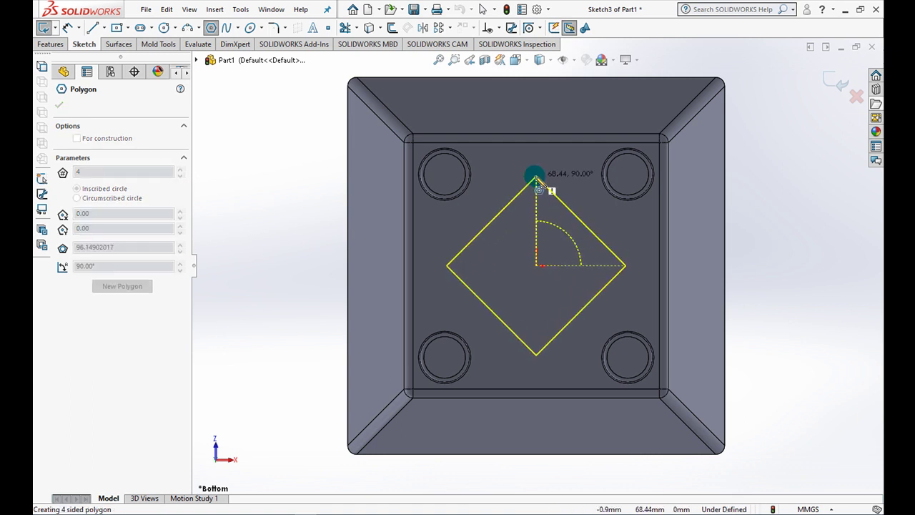
pyautogui.click(537, 176)
pyautogui.click(77, 139)
pyautogui.click(77, 198)
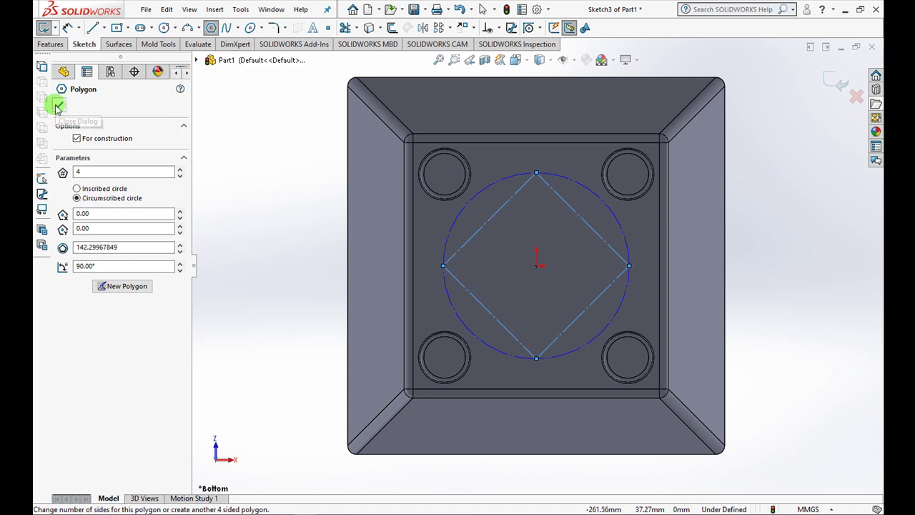
pyautogui.click(58, 106)
# Dimension the construction circle's diameter to 140 mm.
pyautogui.click(67, 28)
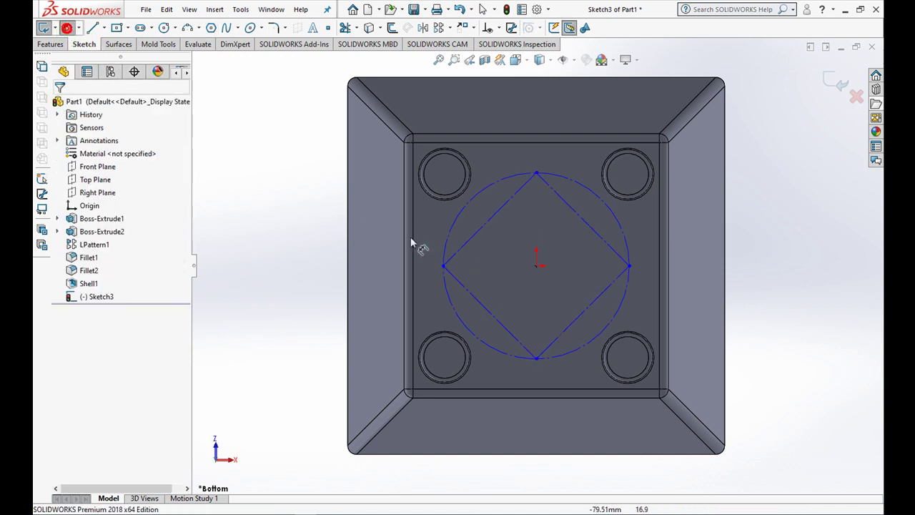
pyautogui.click(479, 199)
pyautogui.click(302, 247)
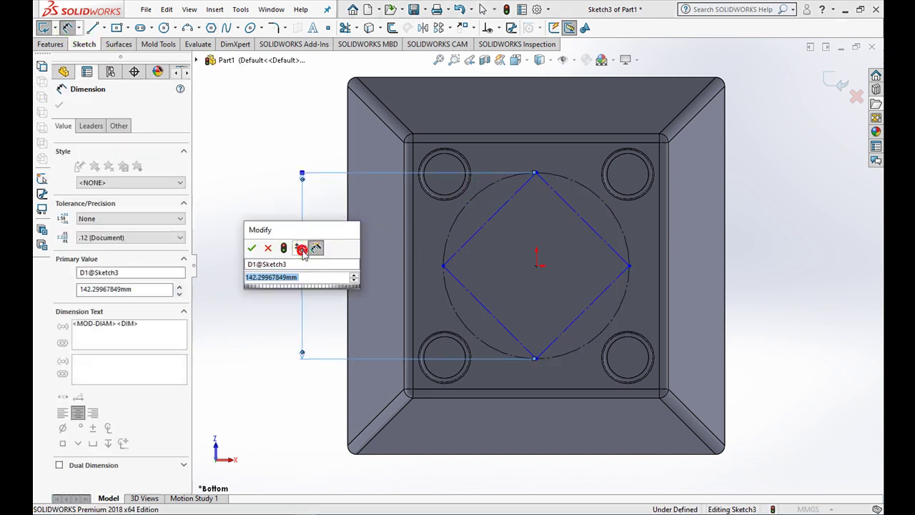
pyautogui.write('140')
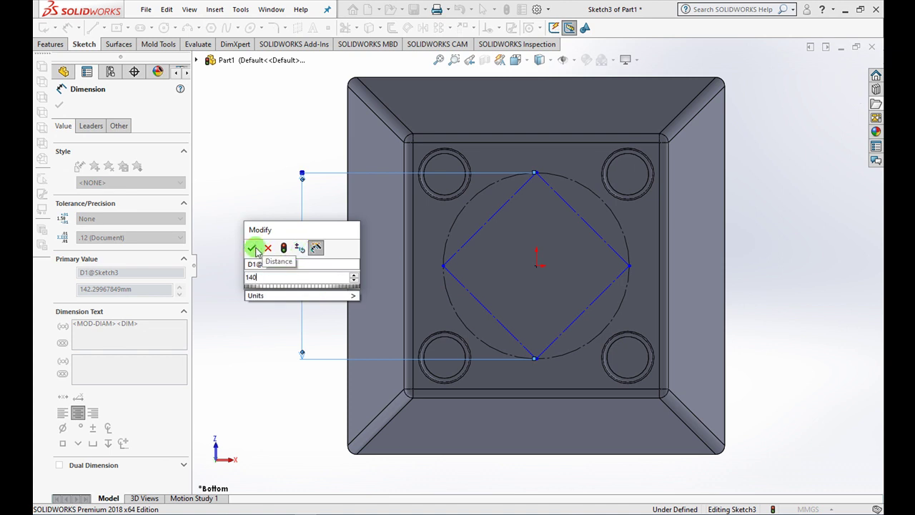
pyautogui.click(253, 247)
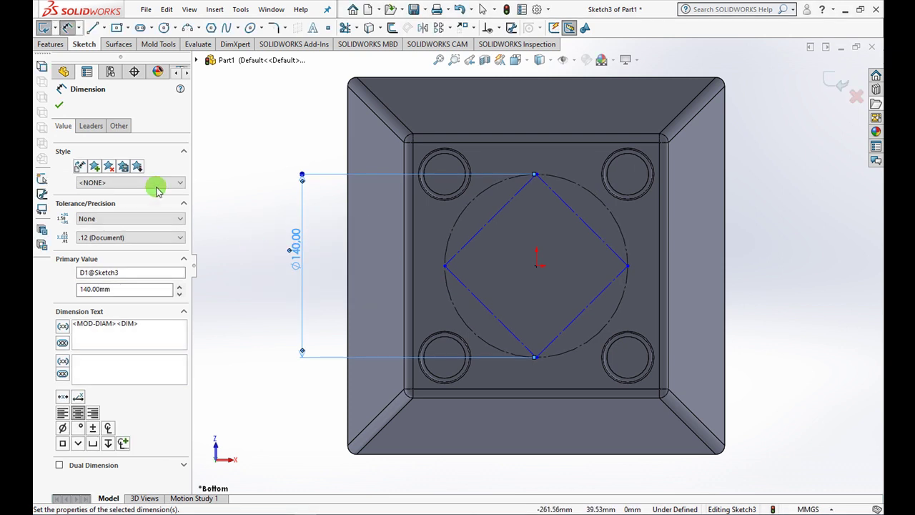
pyautogui.click(59, 105)
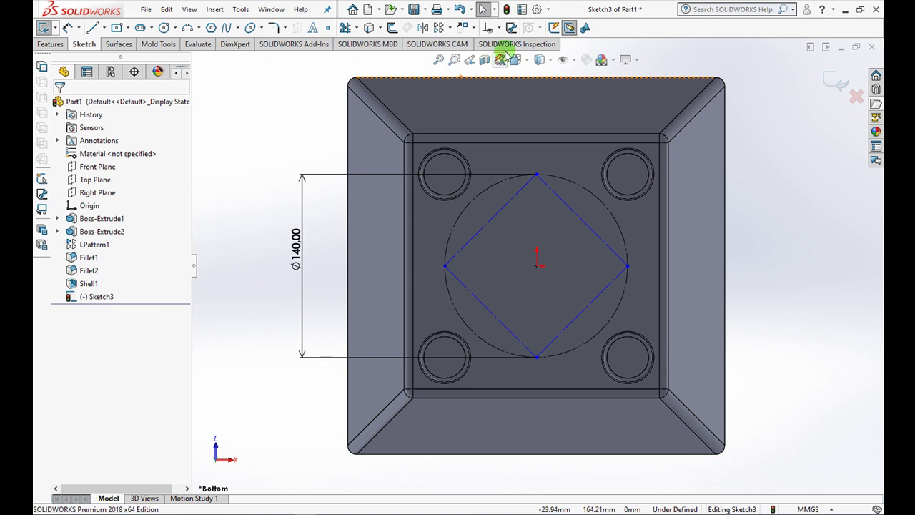
# Add a Vertical relation between the square's top corner and the centre point.
pyautogui.click(500, 28)
pyautogui.click(522, 55)
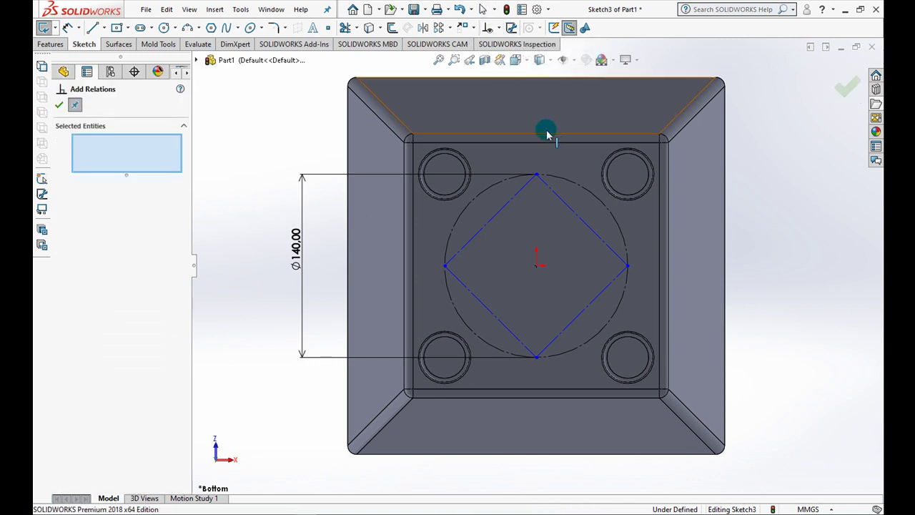
pyautogui.click(536, 175)
pyautogui.click(534, 265)
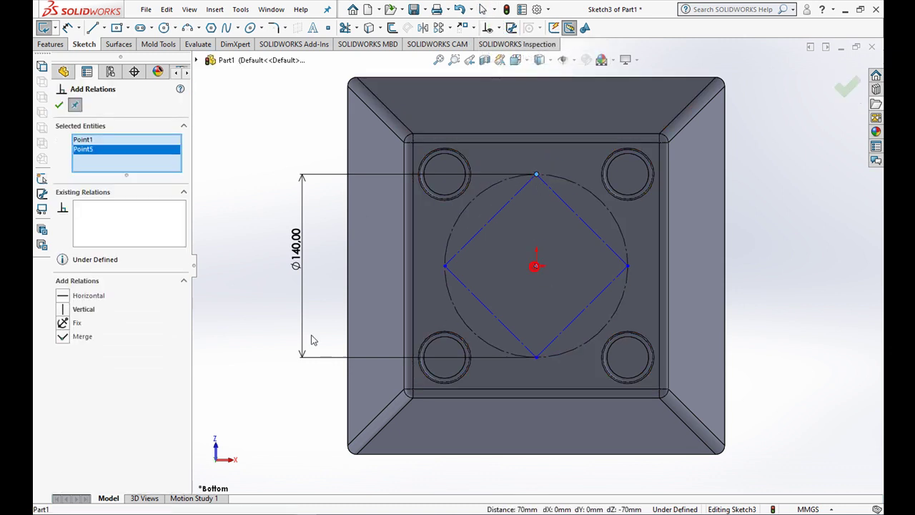
pyautogui.click(61, 312)
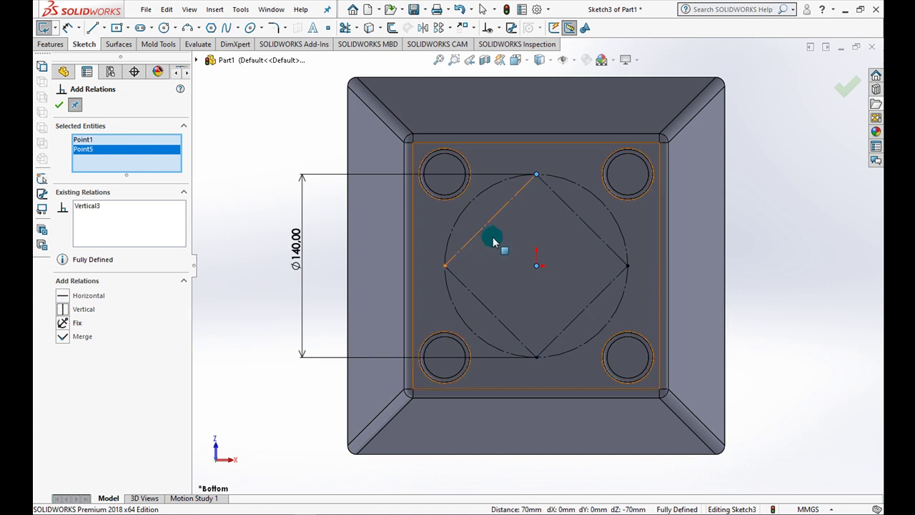
pyautogui.click(59, 104)
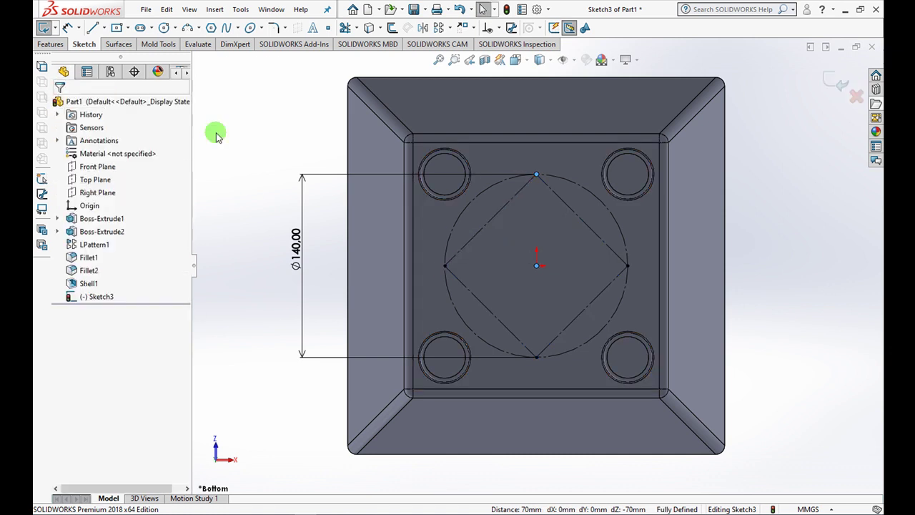
# Draw small circles on the square's four corners and at the centre.
pyautogui.click(164, 27)
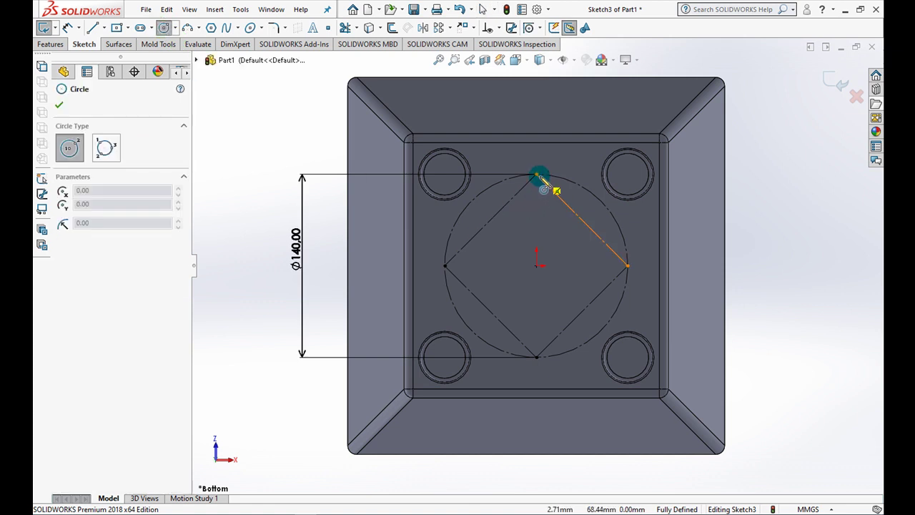
pyautogui.moveTo(536, 175); pyautogui.dragTo(536, 192)
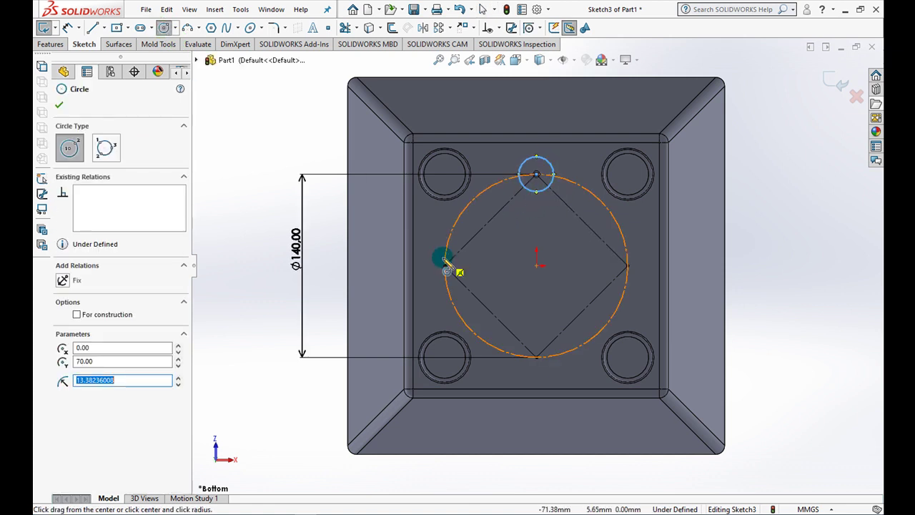
pyautogui.moveTo(445, 266); pyautogui.dragTo(433, 254)
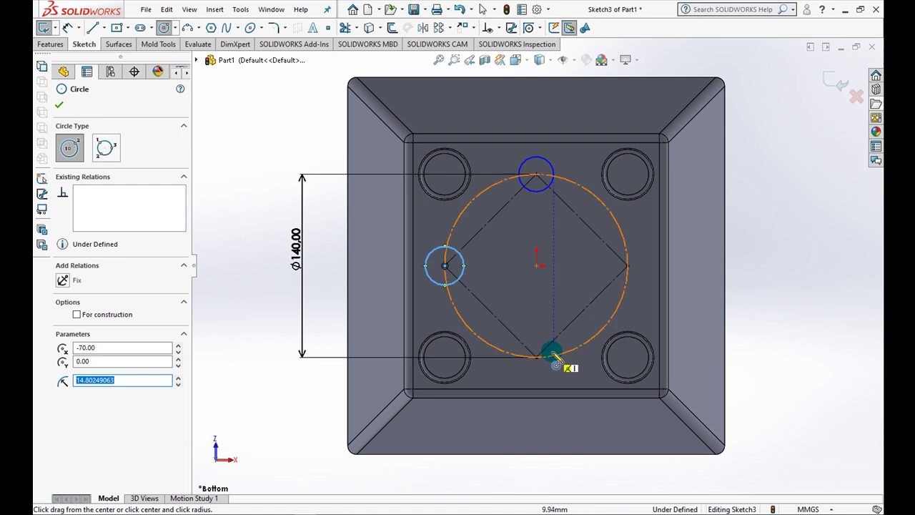
pyautogui.moveTo(536, 357); pyautogui.dragTo(537, 375)
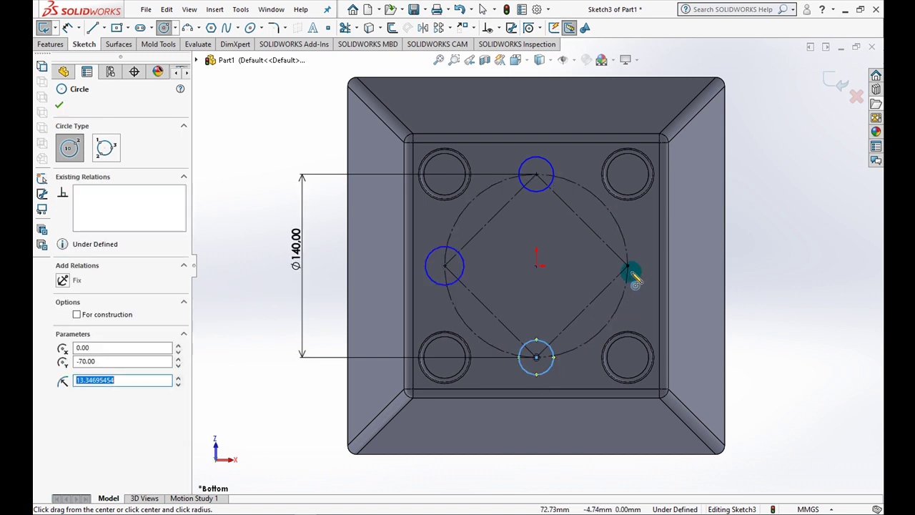
pyautogui.moveTo(627, 266); pyautogui.dragTo(645, 272)
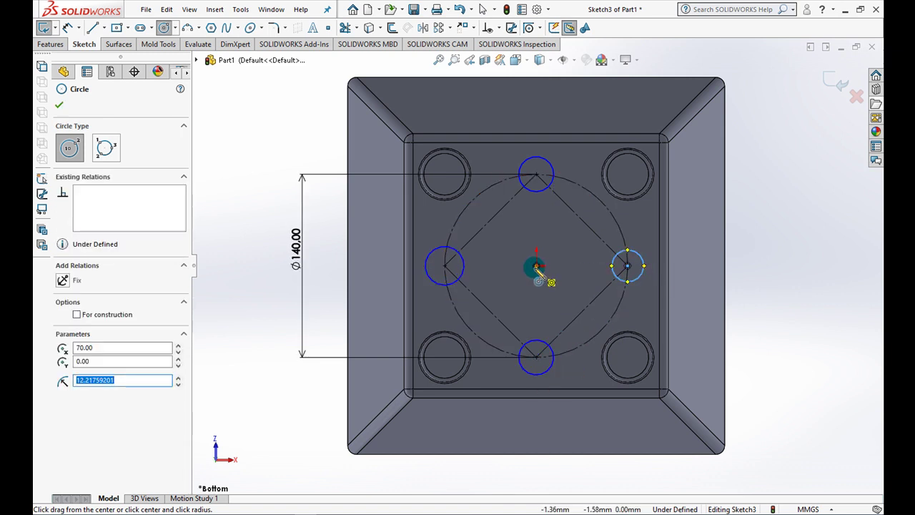
pyautogui.moveTo(536, 266); pyautogui.dragTo(547, 278)
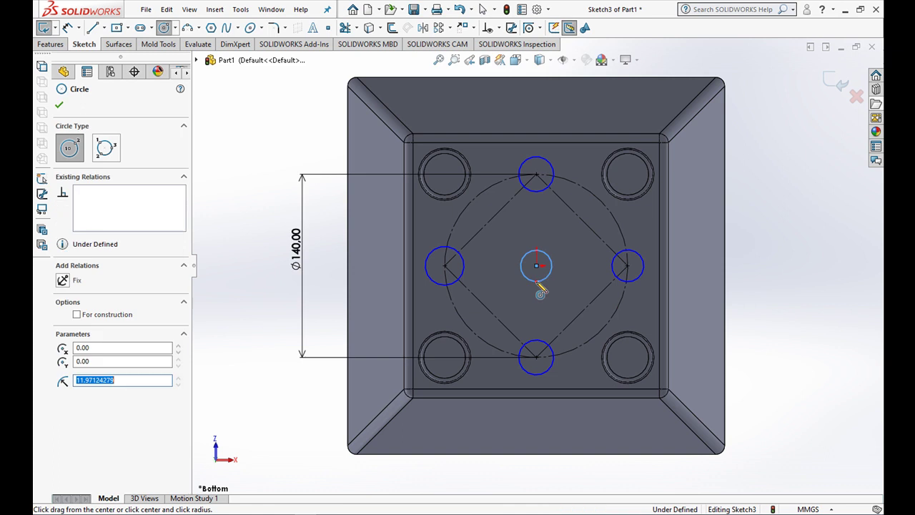
# Make all five small circles equal with an Equal relation.
pyautogui.click(502, 28)
pyautogui.click(525, 55)
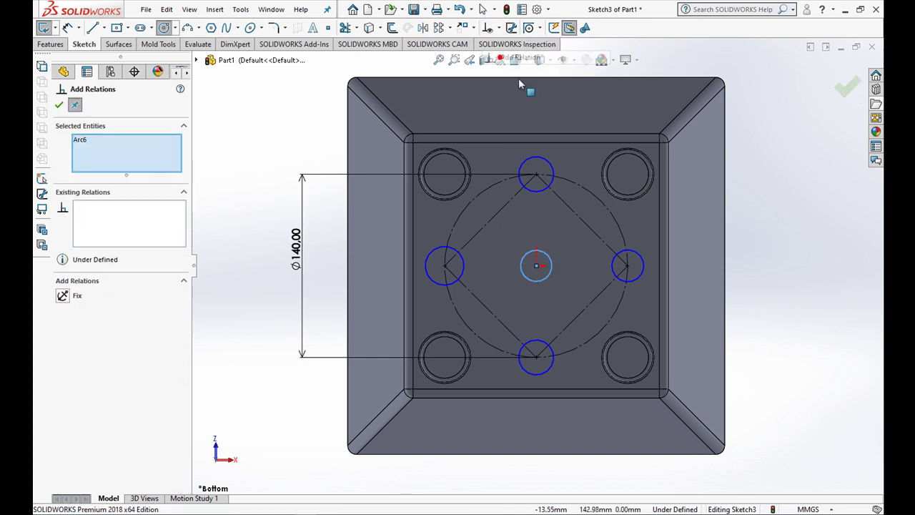
pyautogui.click(552, 179)
pyautogui.click(629, 266)
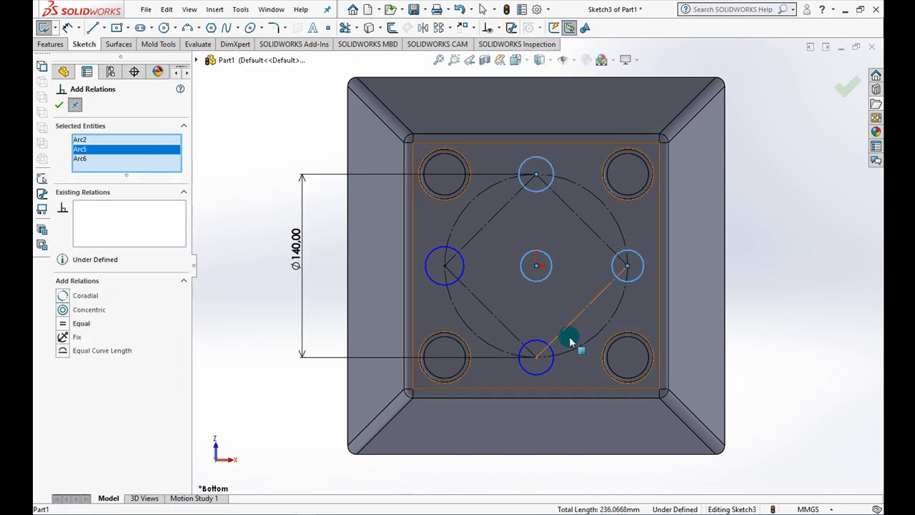
pyautogui.click(550, 363)
pyautogui.click(454, 284)
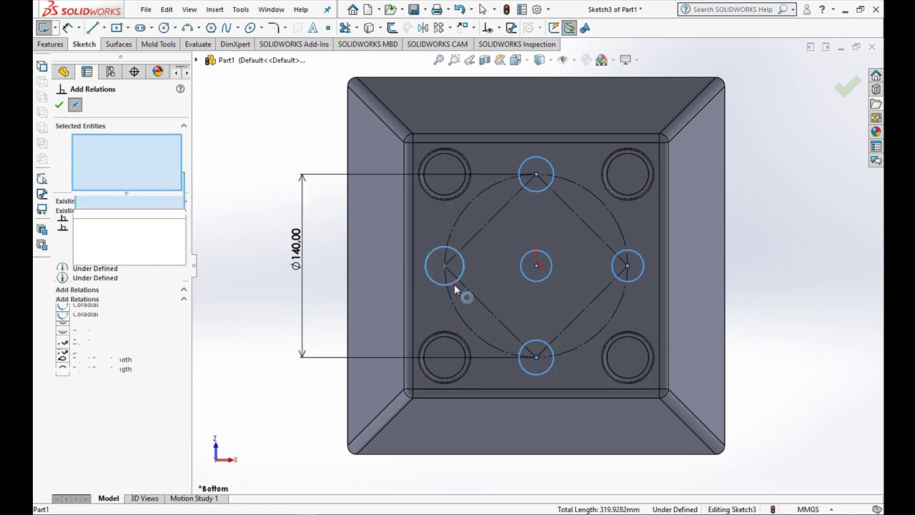
pyautogui.click(65, 342)
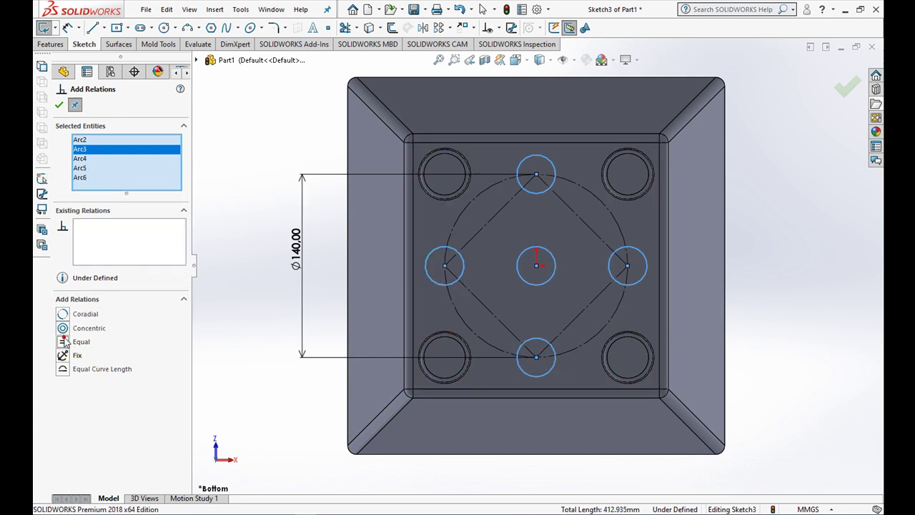
pyautogui.click(59, 106)
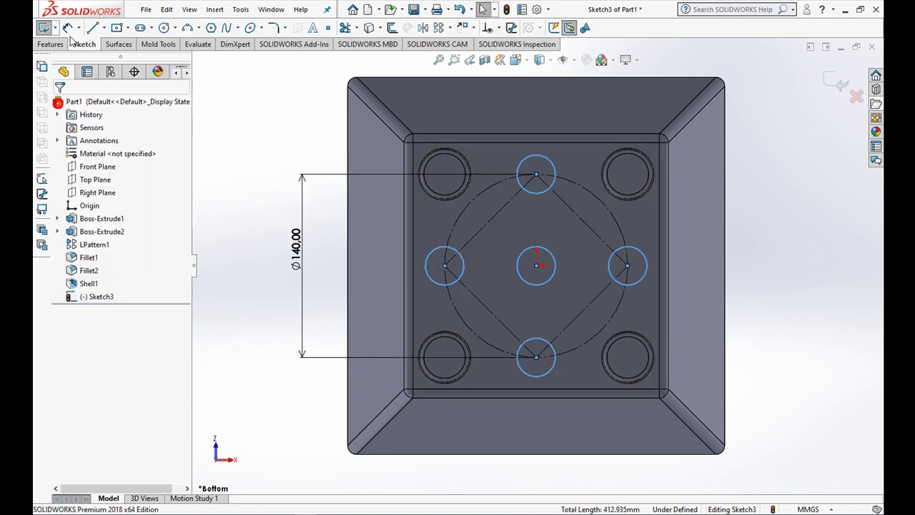
# Dimension the right circle's diameter to 25 mm.
pyautogui.click(641, 280)
pyautogui.click(758, 266)
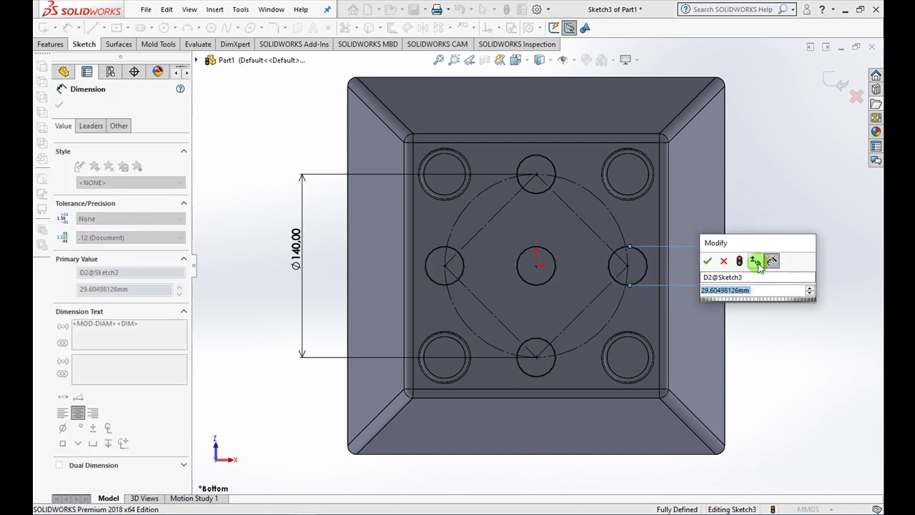
pyautogui.write('25')
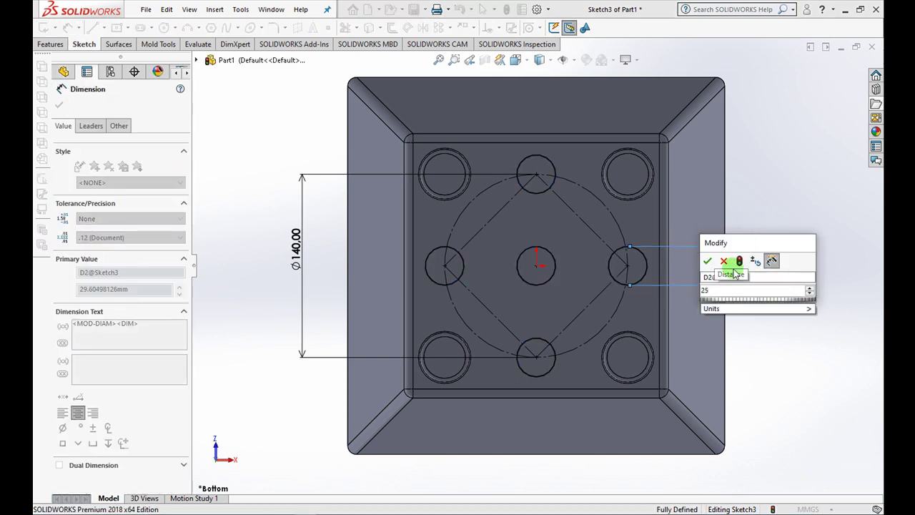
pyautogui.click(707, 262)
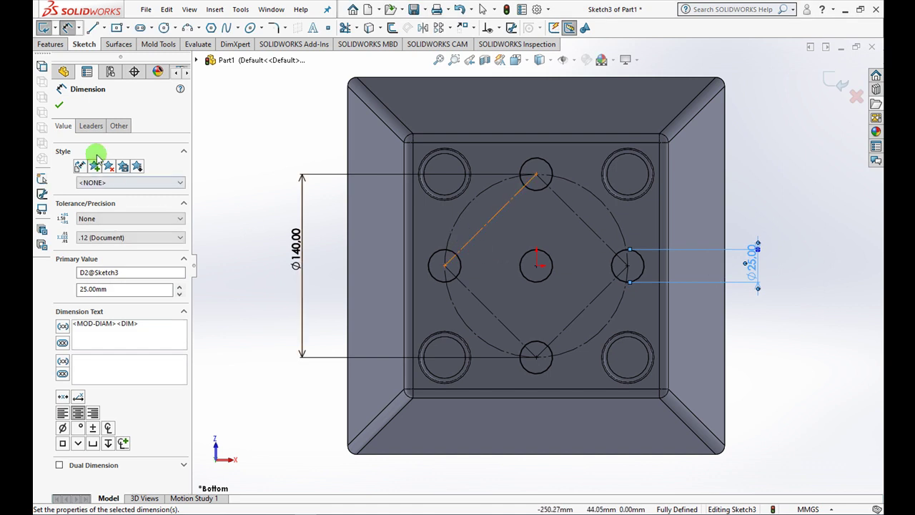
pyautogui.click(57, 105)
# Cut the five Ø25 mm holes Up To Surface, limited by the inner bottom face.
pyautogui.moveTo(263, 147)
pyautogui.mouseDown(button='middle')
pyautogui.moveTo(493, 212)
pyautogui.moveTo(682, 194)
pyautogui.mouseUp(button='middle')
pyautogui.moveTo(827, 78); pyautogui.dragTo(807, 101, button='right')
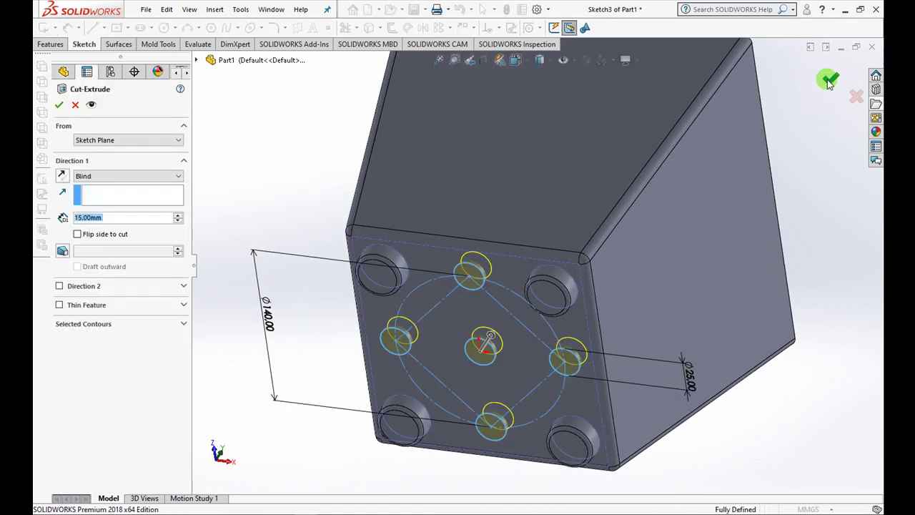
pyautogui.moveTo(590, 151); pyautogui.dragTo(296, 308, button='middle')
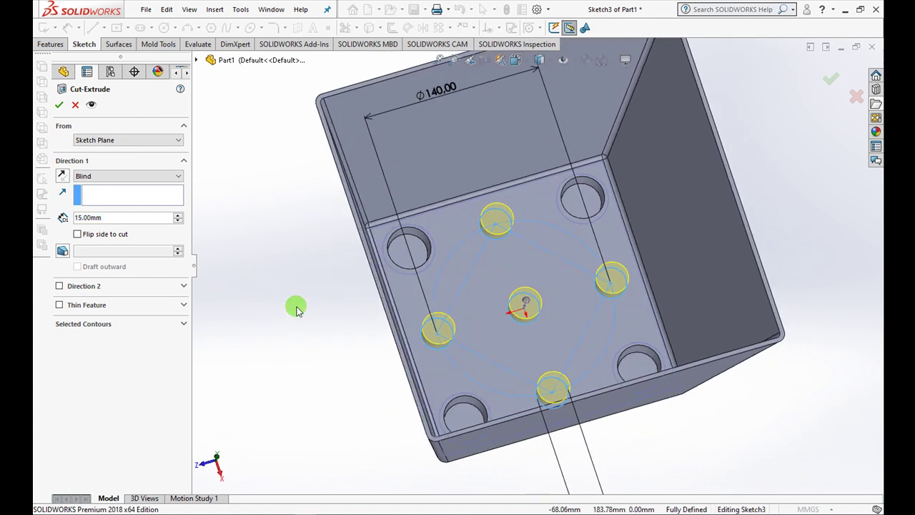
pyautogui.click(98, 179)
pyautogui.click(107, 224)
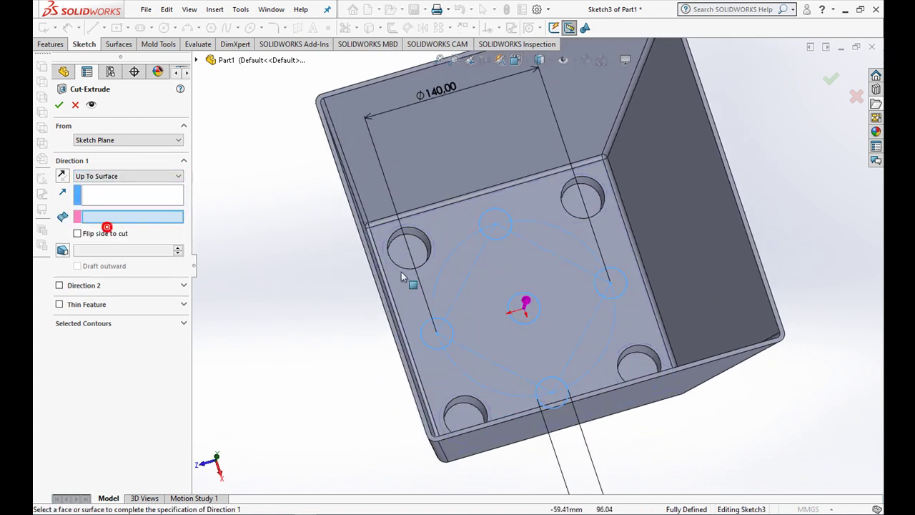
pyautogui.click(535, 200)
pyautogui.moveTo(535, 200)
pyautogui.mouseDown(button='middle')
pyautogui.moveTo(589, 145)
pyautogui.moveTo(604, 84)
pyautogui.moveTo(557, 289)
pyautogui.mouseUp(button='middle')
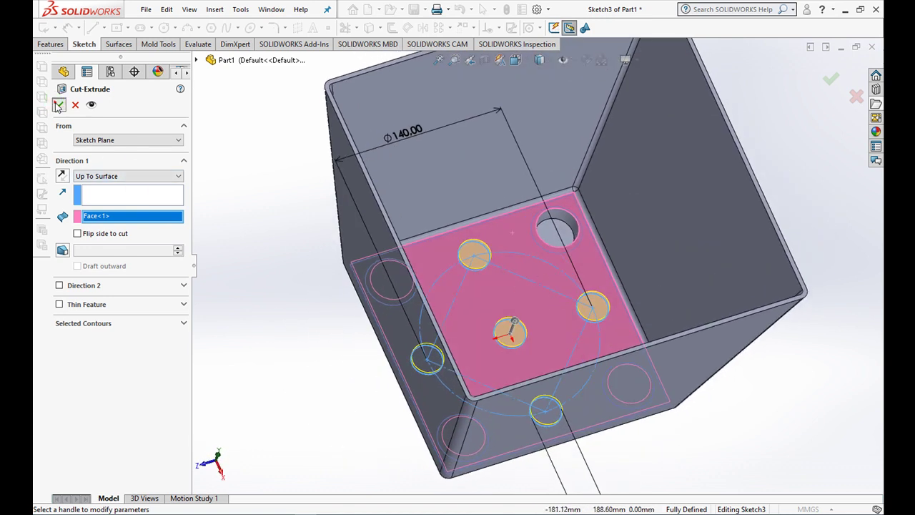
pyautogui.click(59, 105)
pyautogui.moveTo(256, 259)
pyautogui.mouseDown(button='middle')
pyautogui.moveTo(415, 323)
pyautogui.moveTo(423, 149)
pyautogui.moveTo(467, 265)
pyautogui.moveTo(482, 202)
pyautogui.moveTo(476, 258)
pyautogui.moveTo(483, 230)
pyautogui.mouseUp(button='middle')
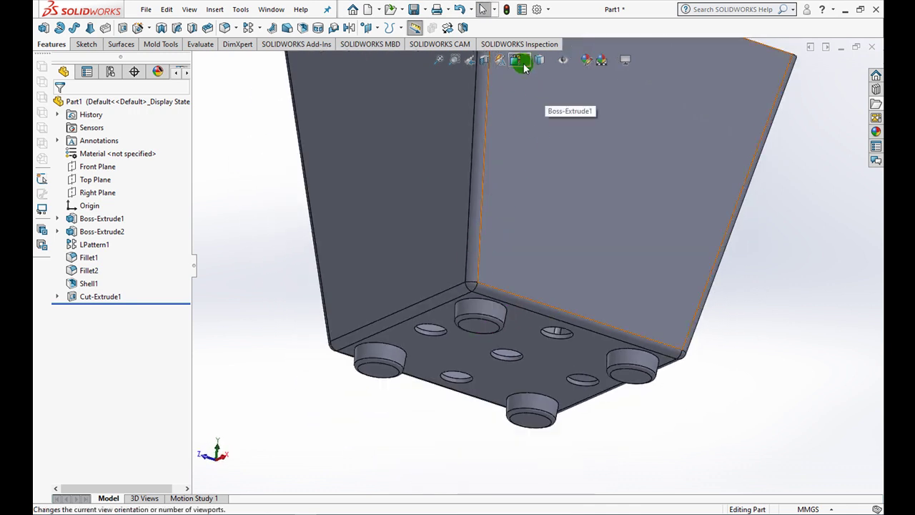
# Switch the finished part to the Isometric view.
pyautogui.click(522, 64)
pyautogui.click(580, 91)
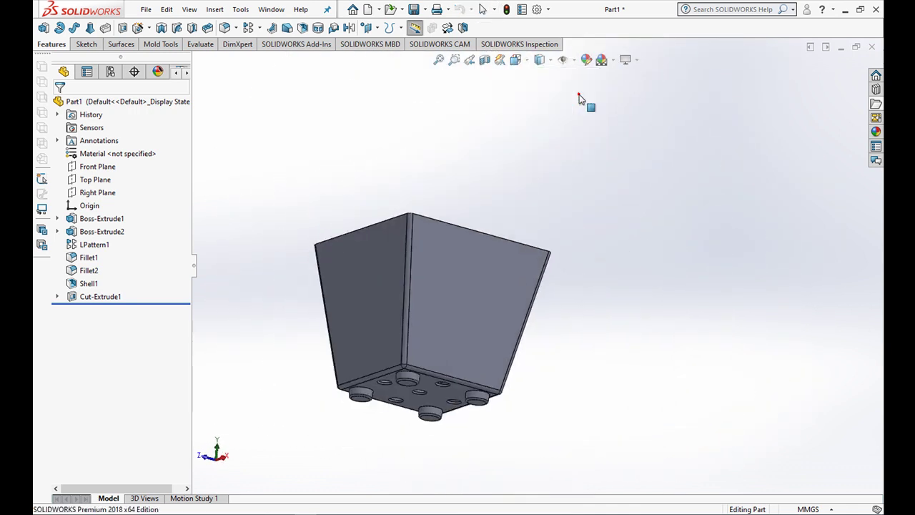